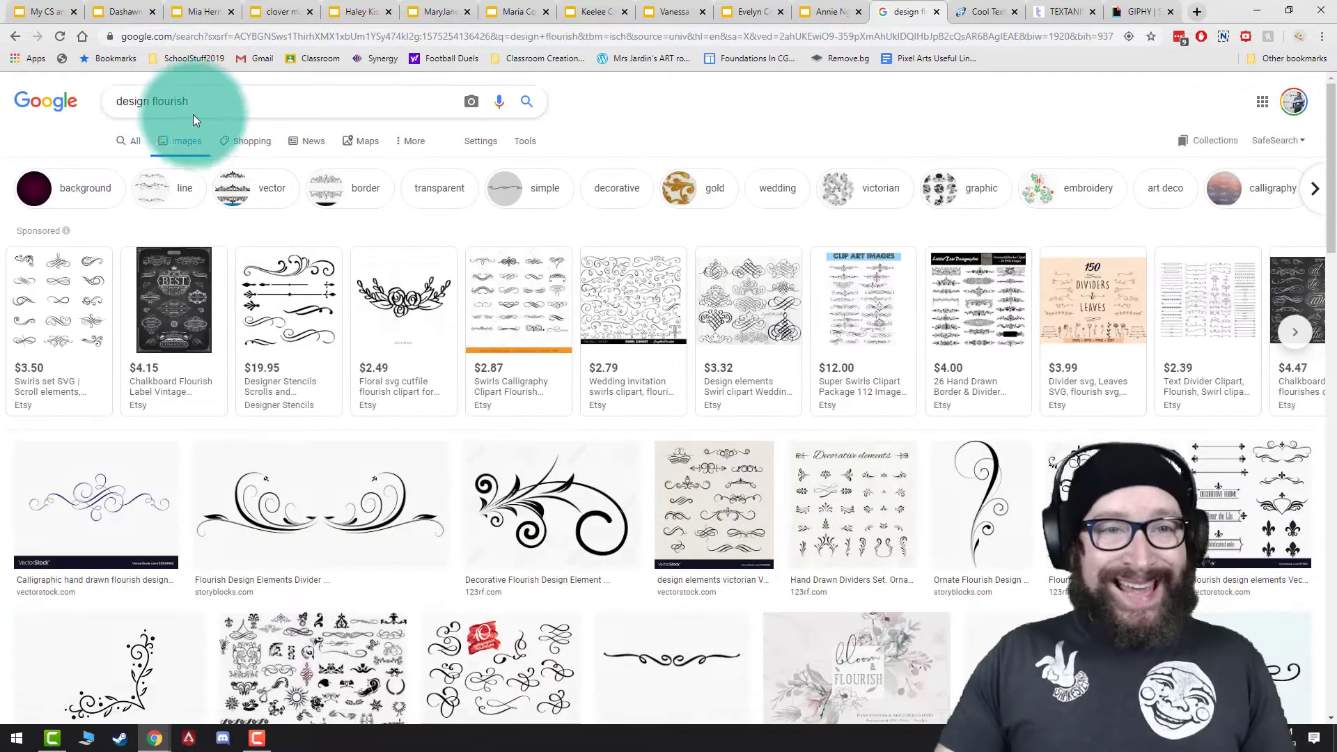
Insert a transparent corner flourish from the Google Images results on the cover slide and place it in the page's upper-right corner.
click(519, 148)
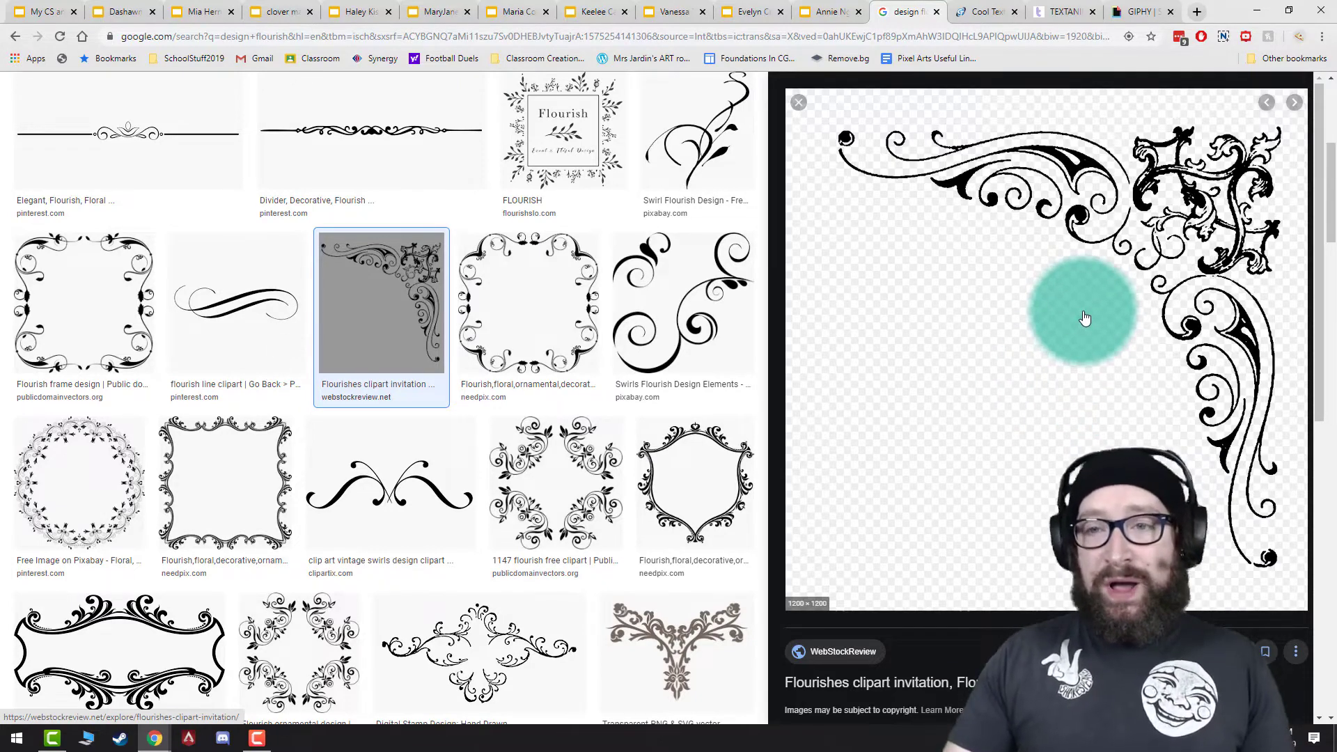
drag(1106, 317, 44, 69)
drag(26, 4, 830, 265)
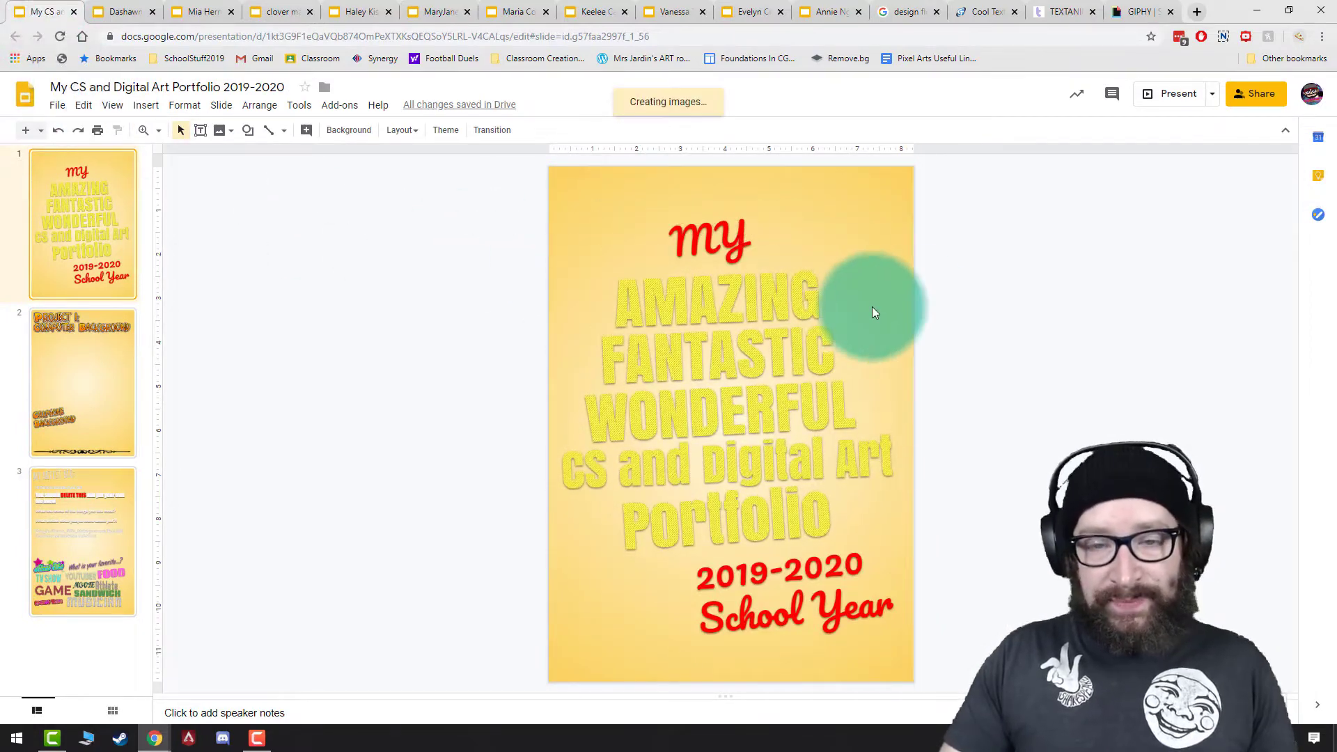
drag(936, 185, 816, 304)
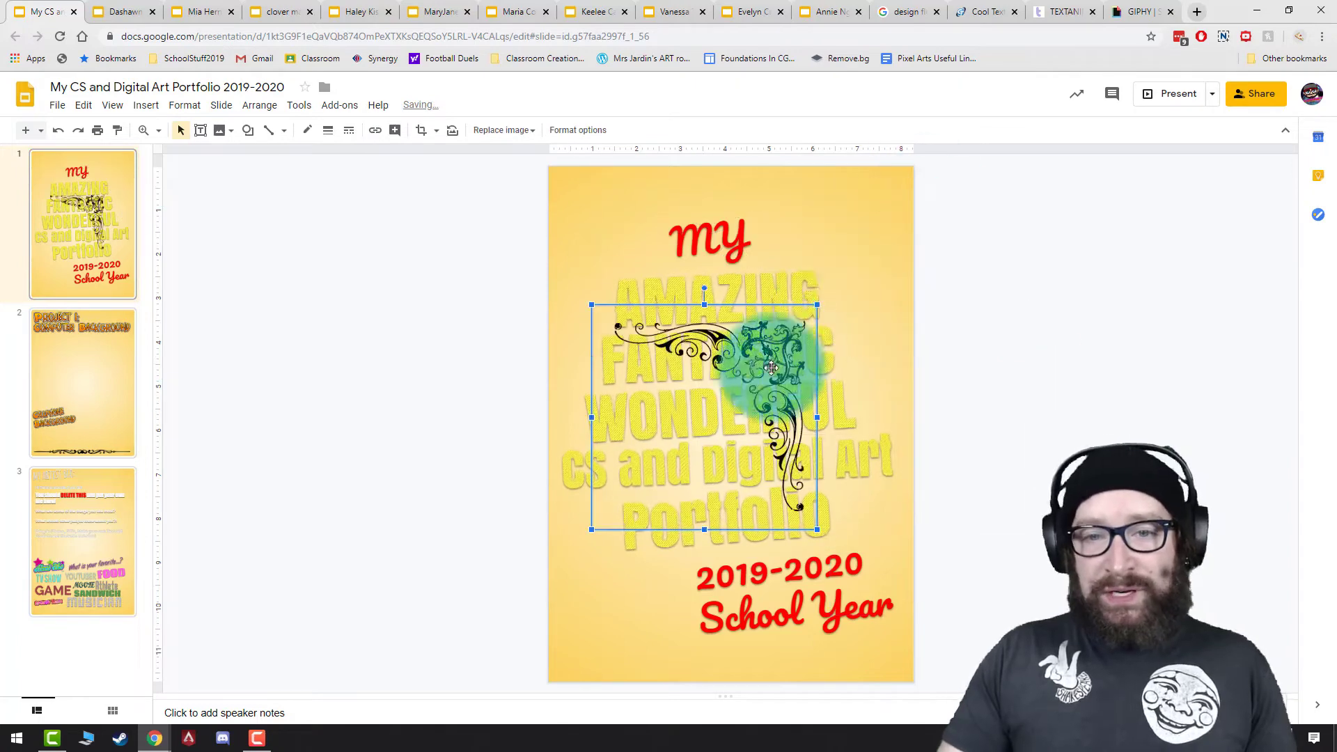
drag(770, 367, 871, 222)
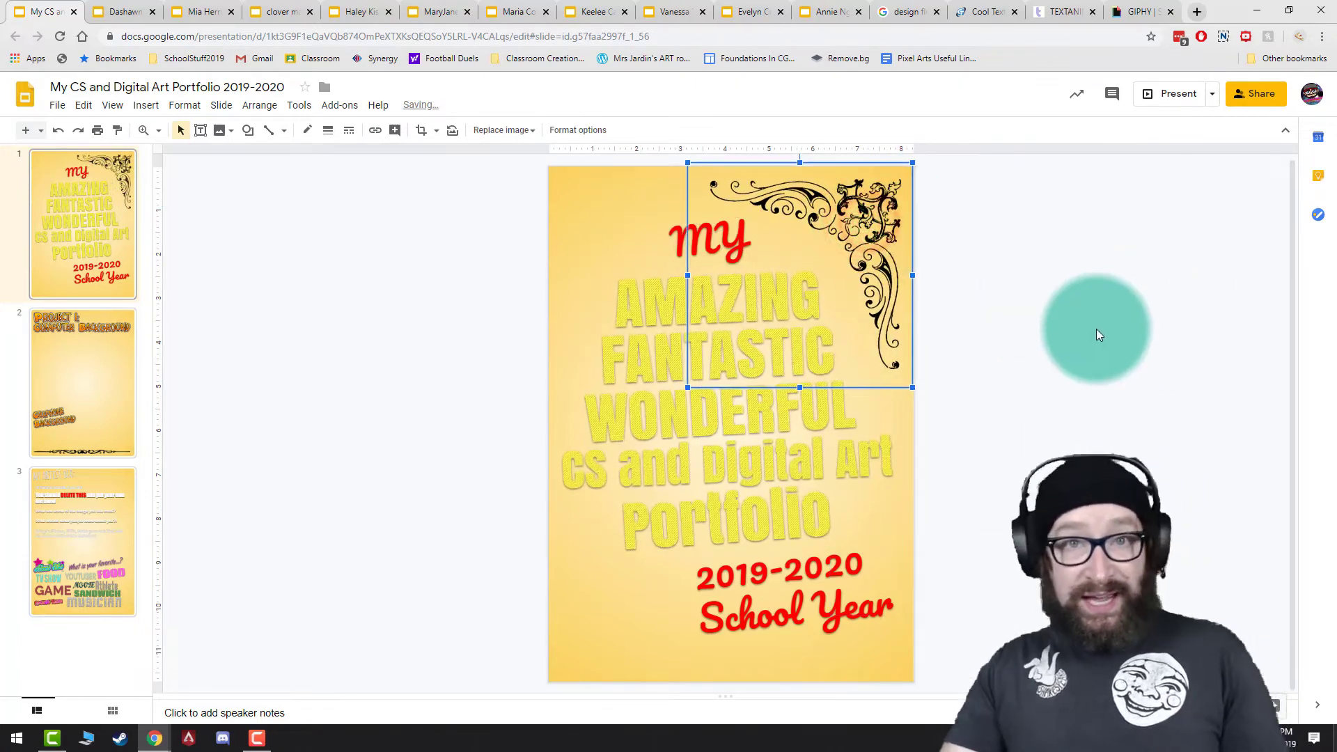
Duplicate the corner flourish, rotate the copy about 90° counter-clockwise and place it in the page's upper-left corner.
click(1096, 328)
click(899, 327)
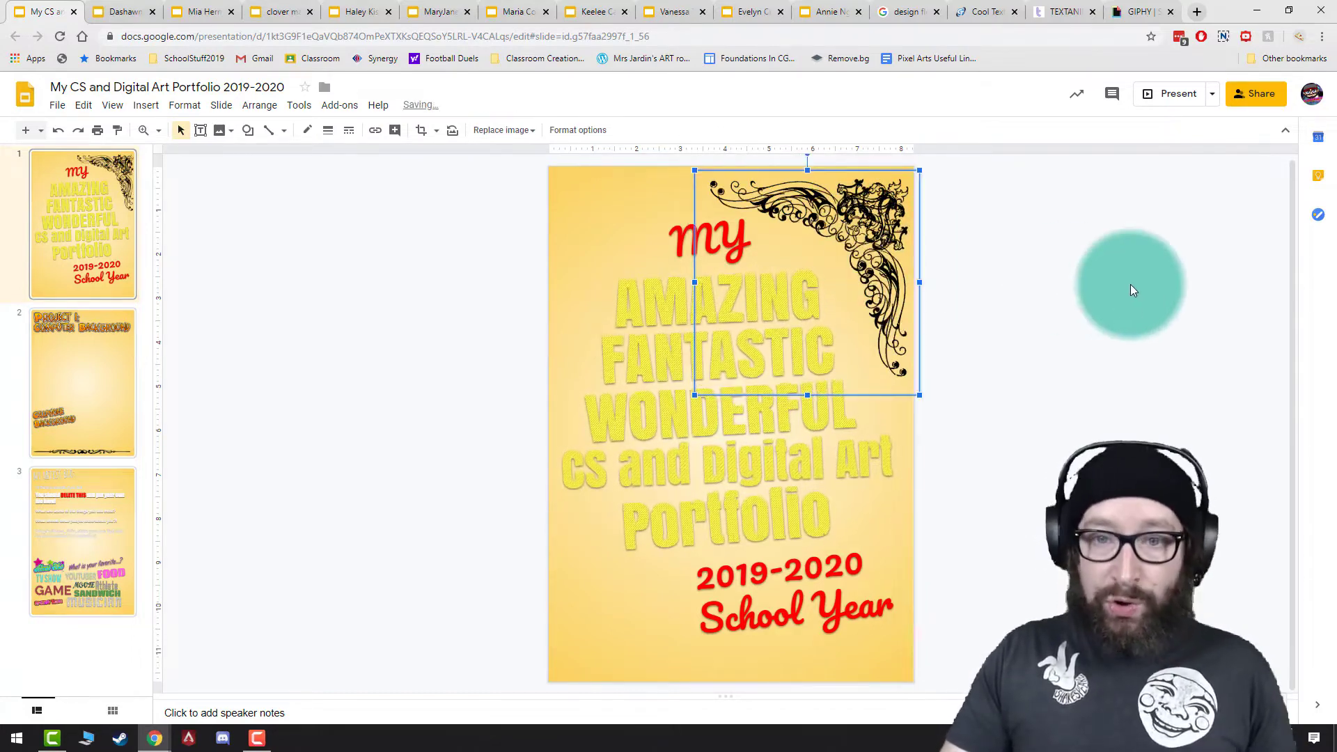
drag(872, 206, 844, 225)
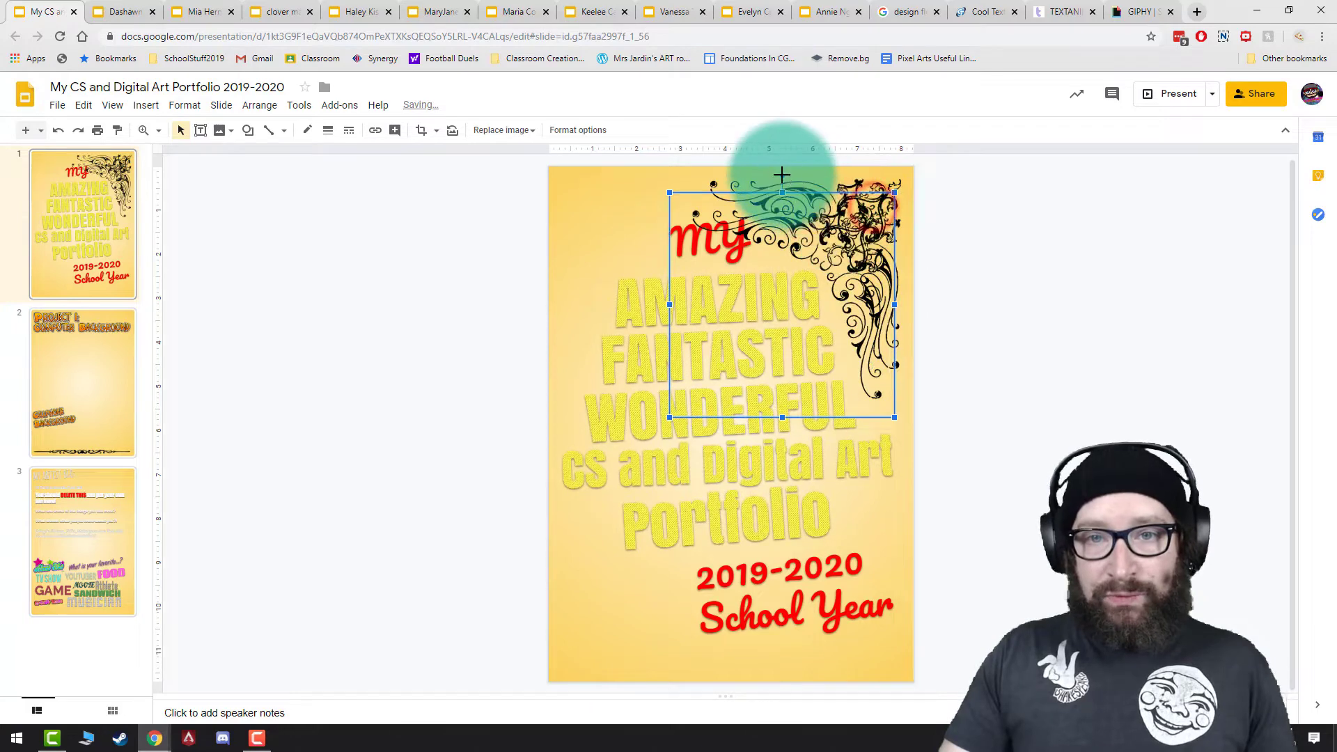
drag(782, 177, 515, 270)
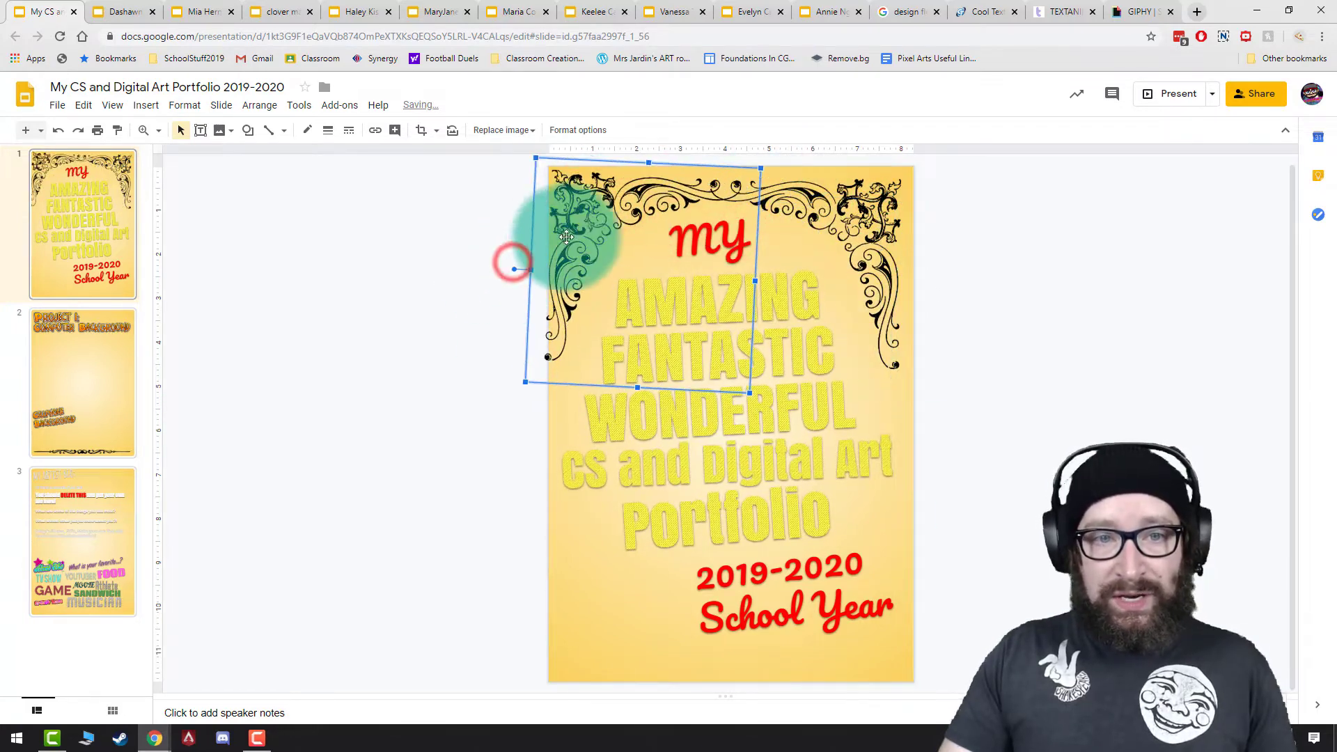
click(1281, 372)
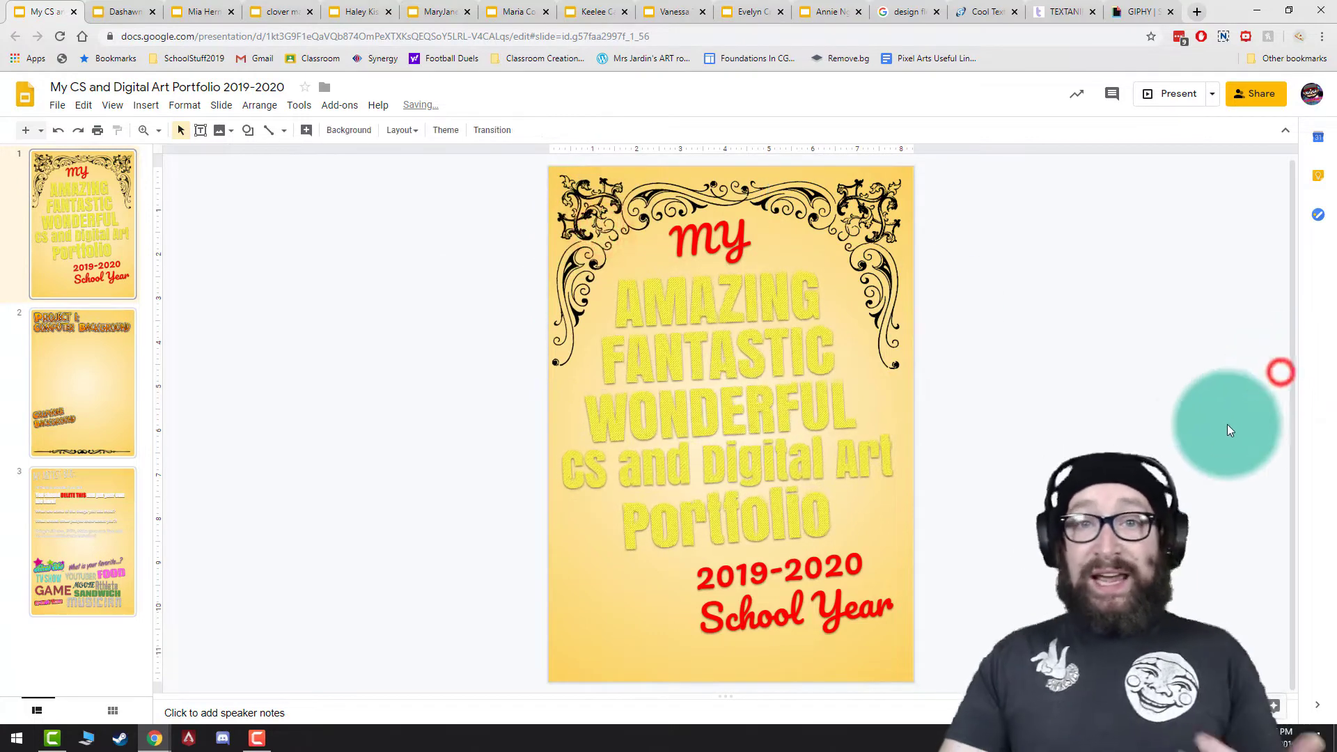
Add the black Swirls Flourish Design Elements image from Google Images over the cover slide's title text.
click(907, 12)
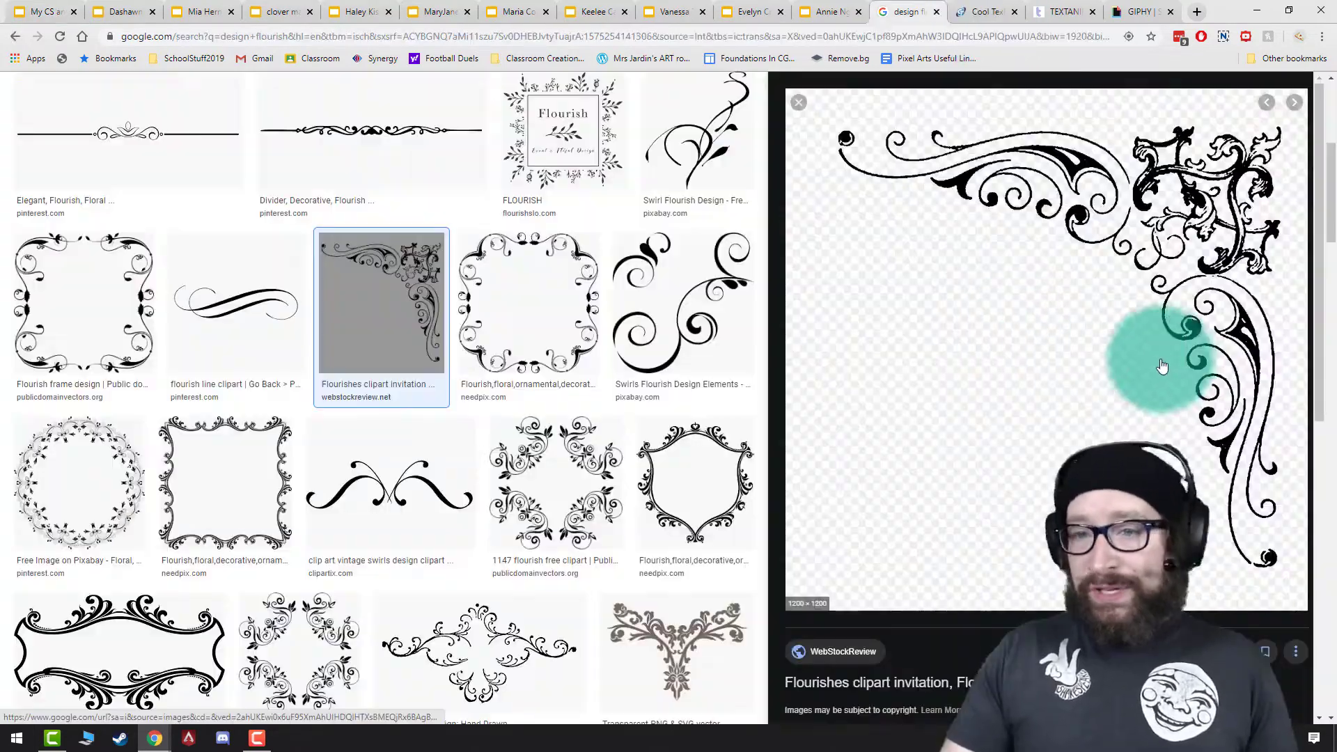
click(689, 326)
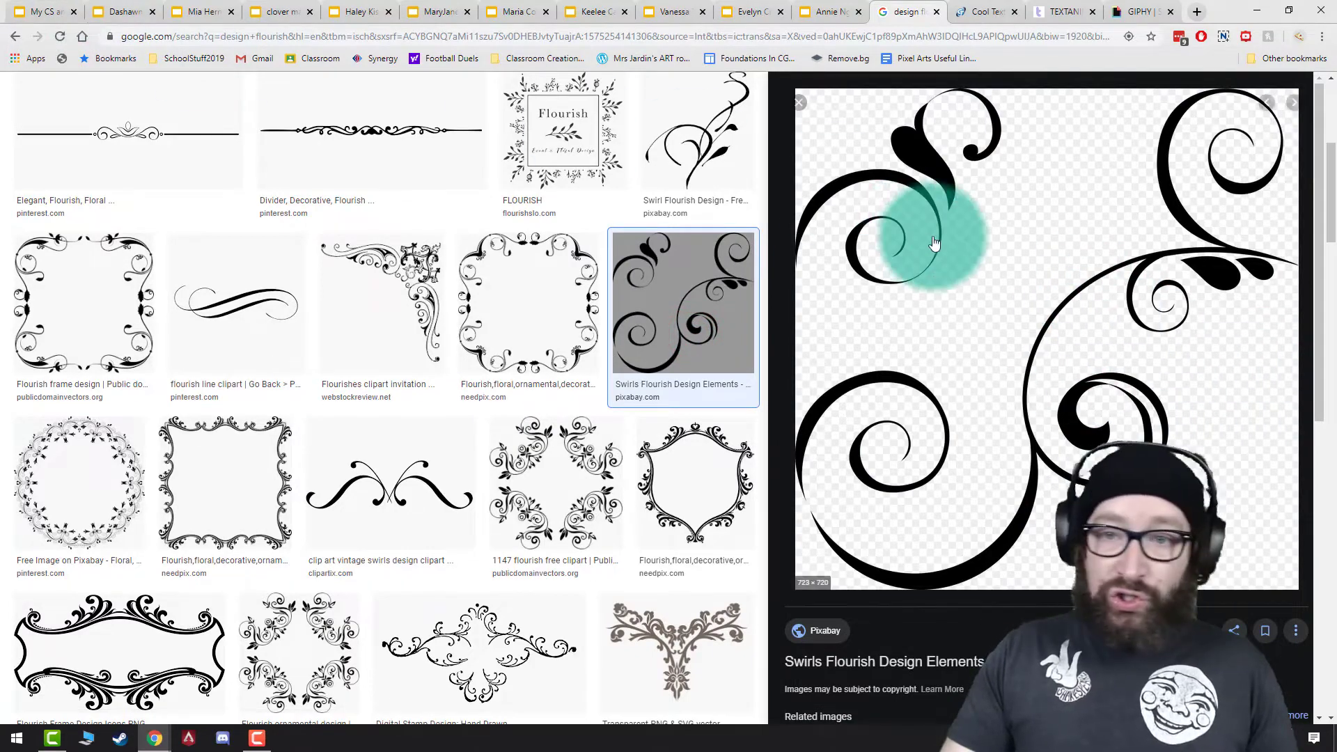
drag(937, 238, 687, 453)
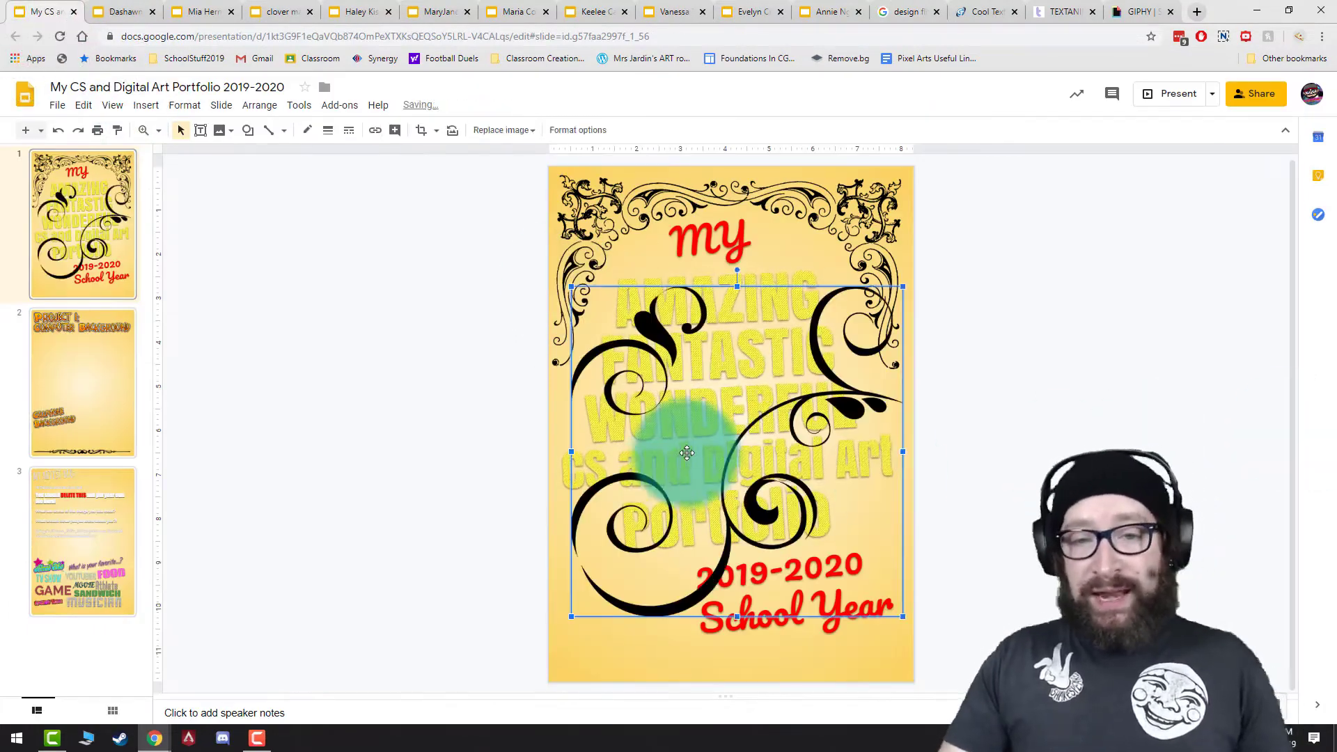
Open the guitar-playing squirrel sticker from the trending Animals stickers on GIPHY.
click(1145, 12)
click(361, 106)
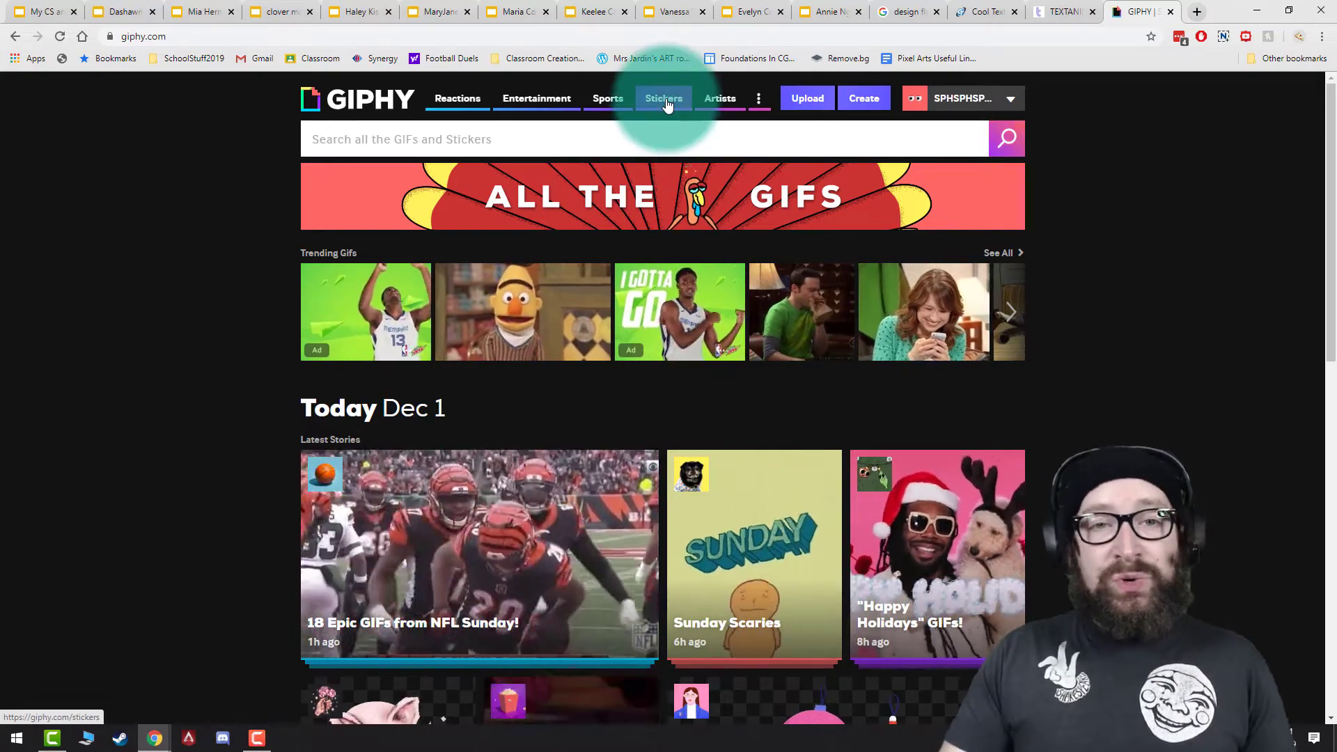
click(665, 104)
scroll(731, 508, down, 3)
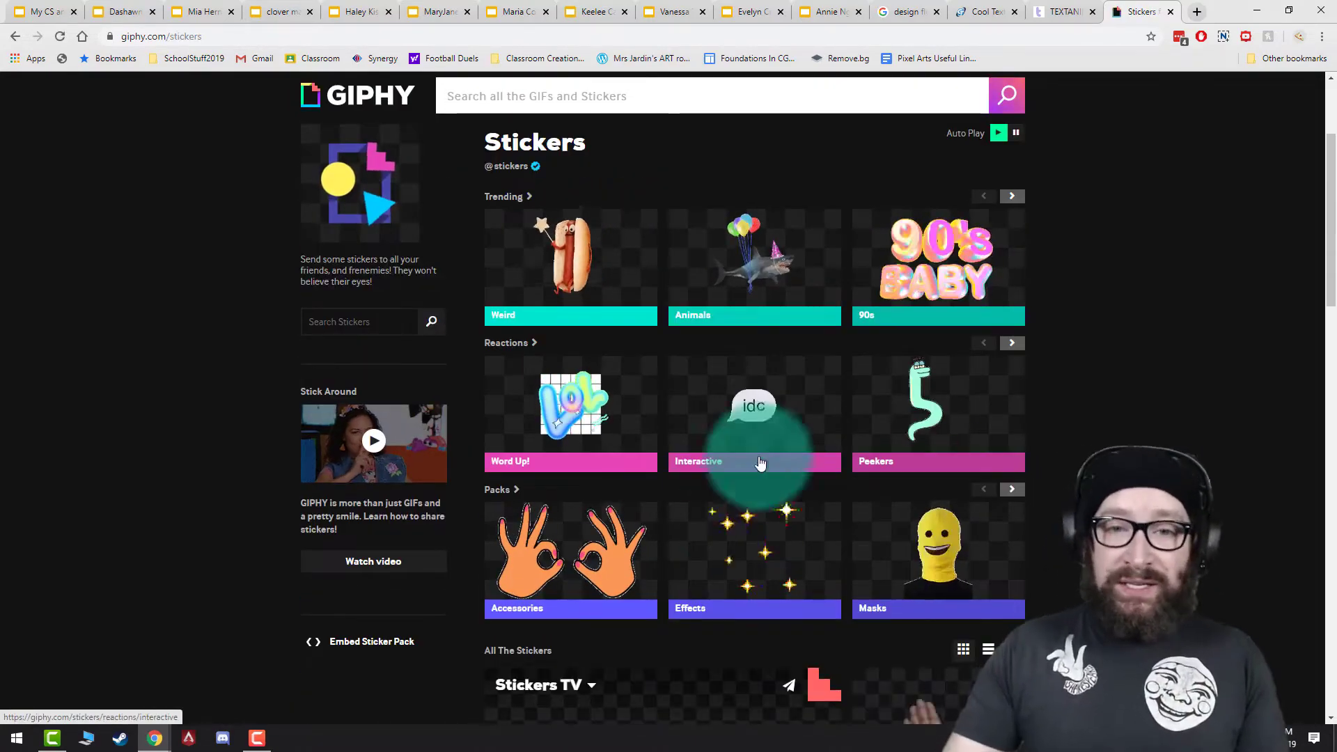
click(750, 276)
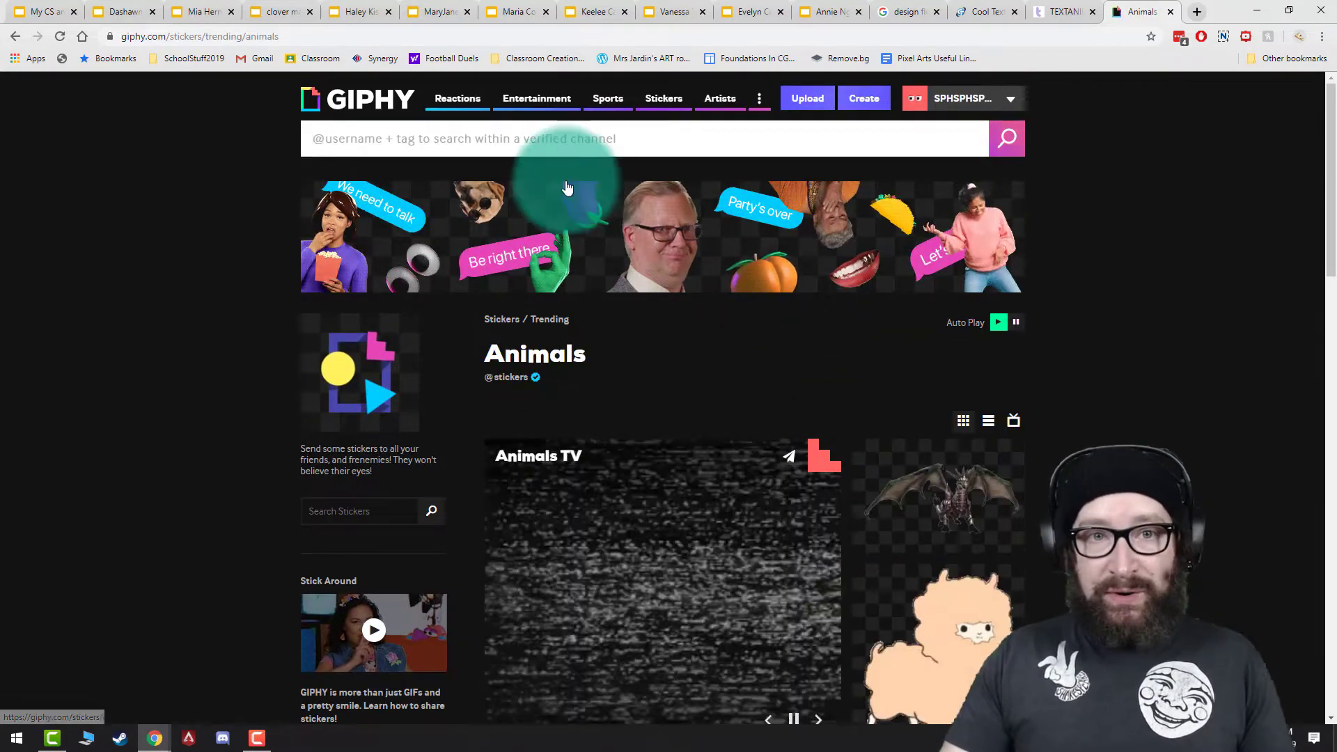
scroll(815, 501, down, 4)
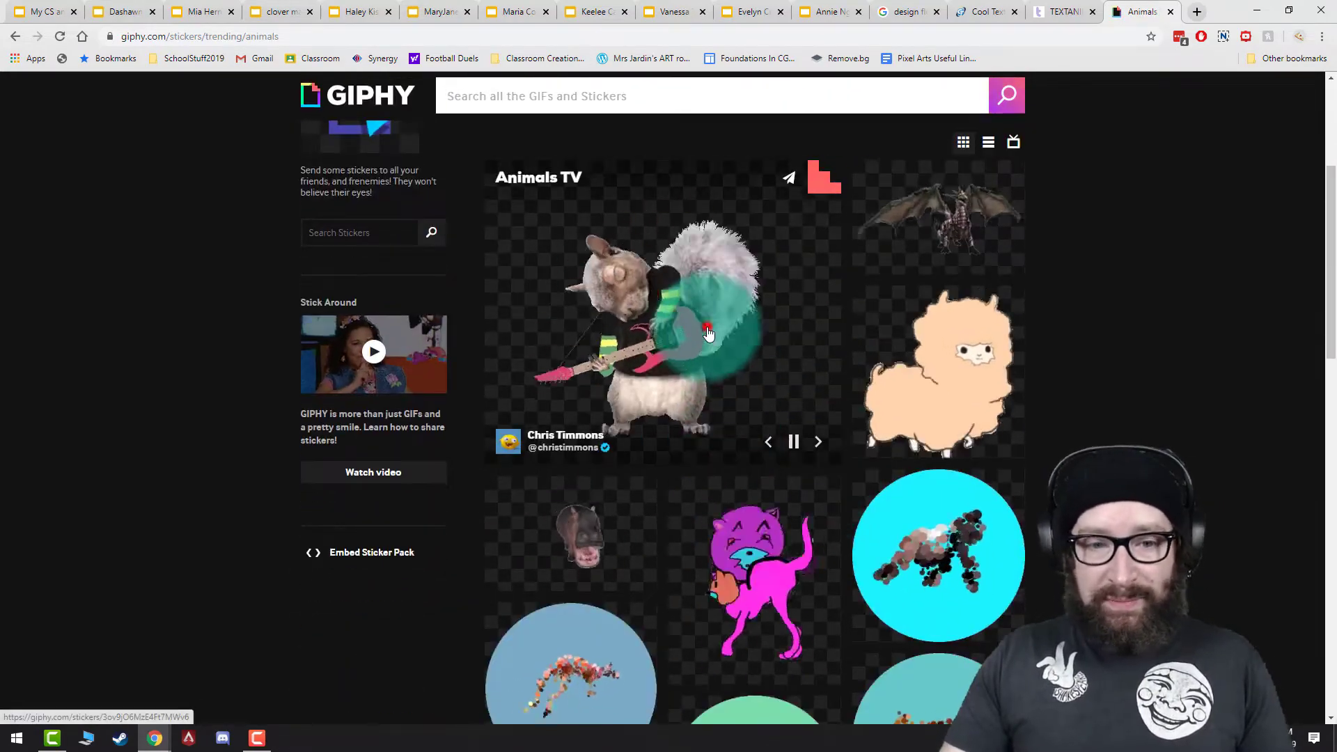
click(707, 325)
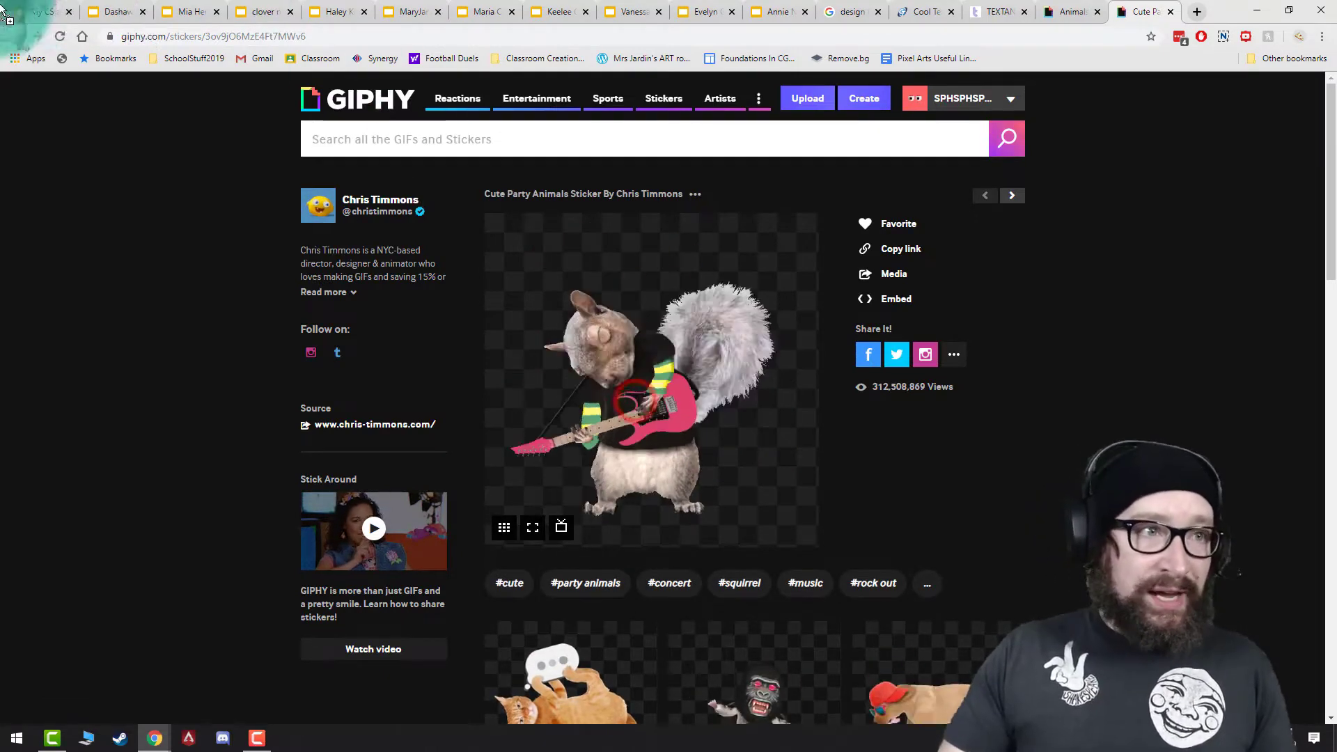
Insert the squirrel sticker in the lower-right area of the portfolio's cover slide in Google Slides.
click(33, 17)
drag(34, 16, 545, 401)
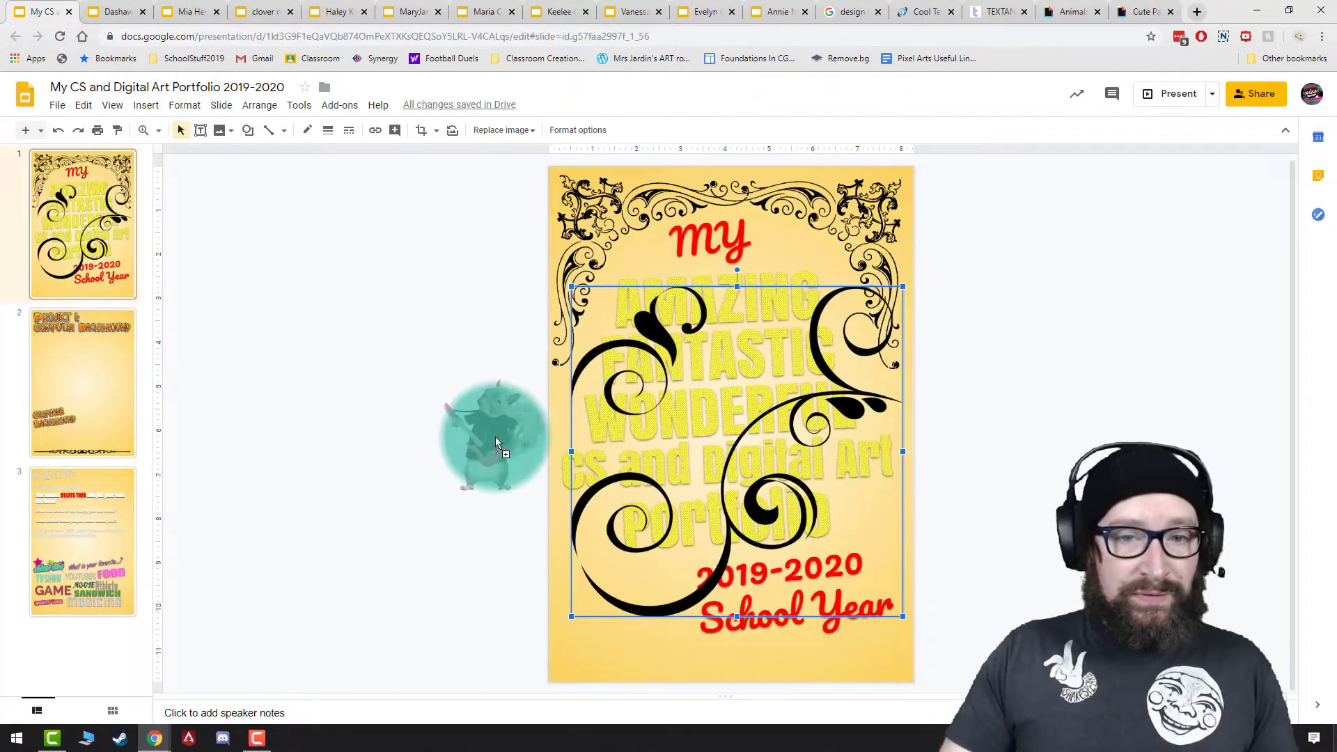
drag(495, 436, 850, 564)
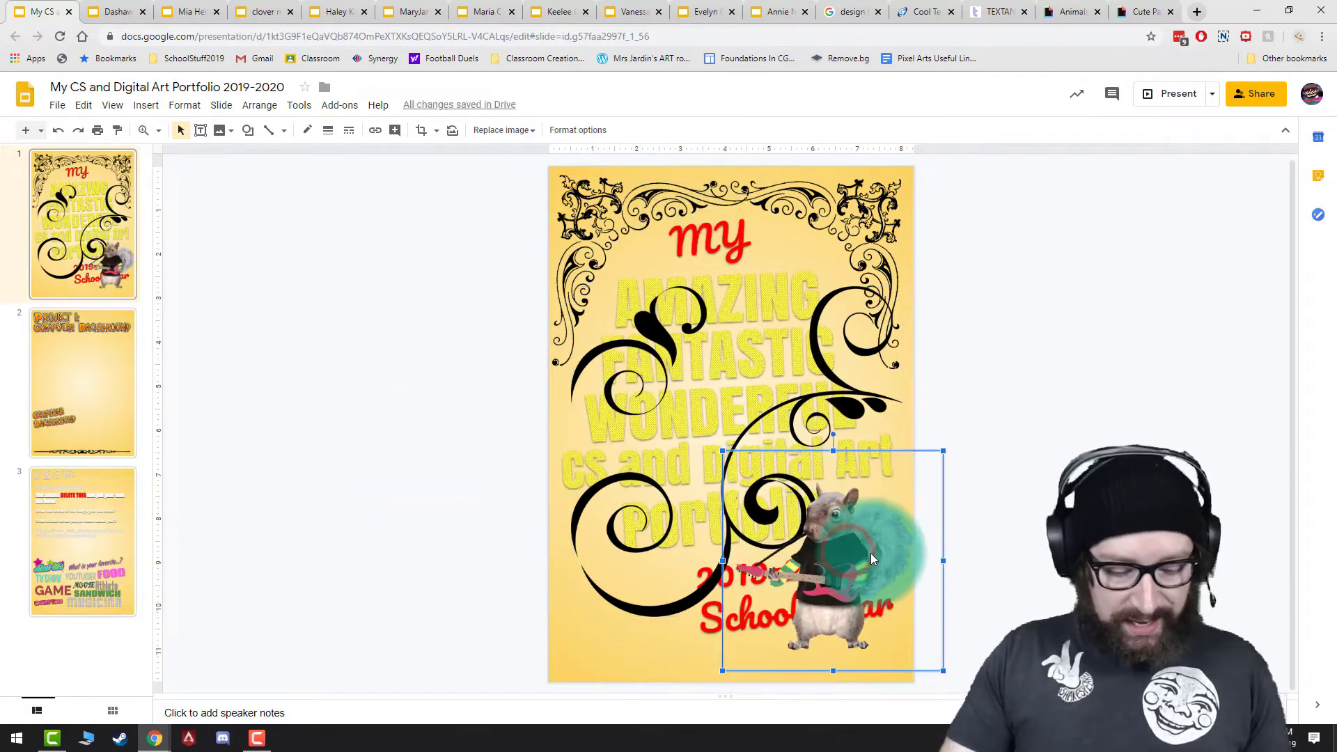
Move the squirrel sticker from the cover to slide 2 and shrink it above the divider at the page's lower right.
key(Delete)
click(85, 364)
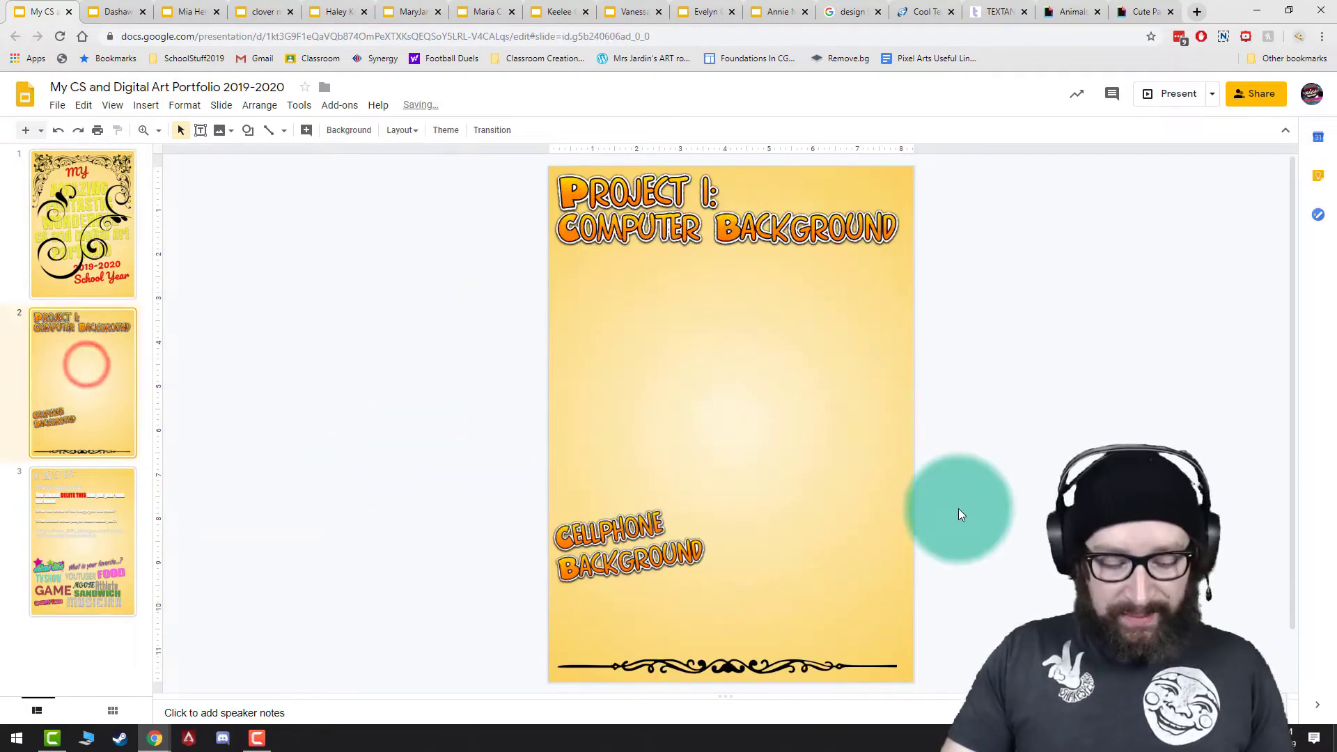
key(ctrl+v)
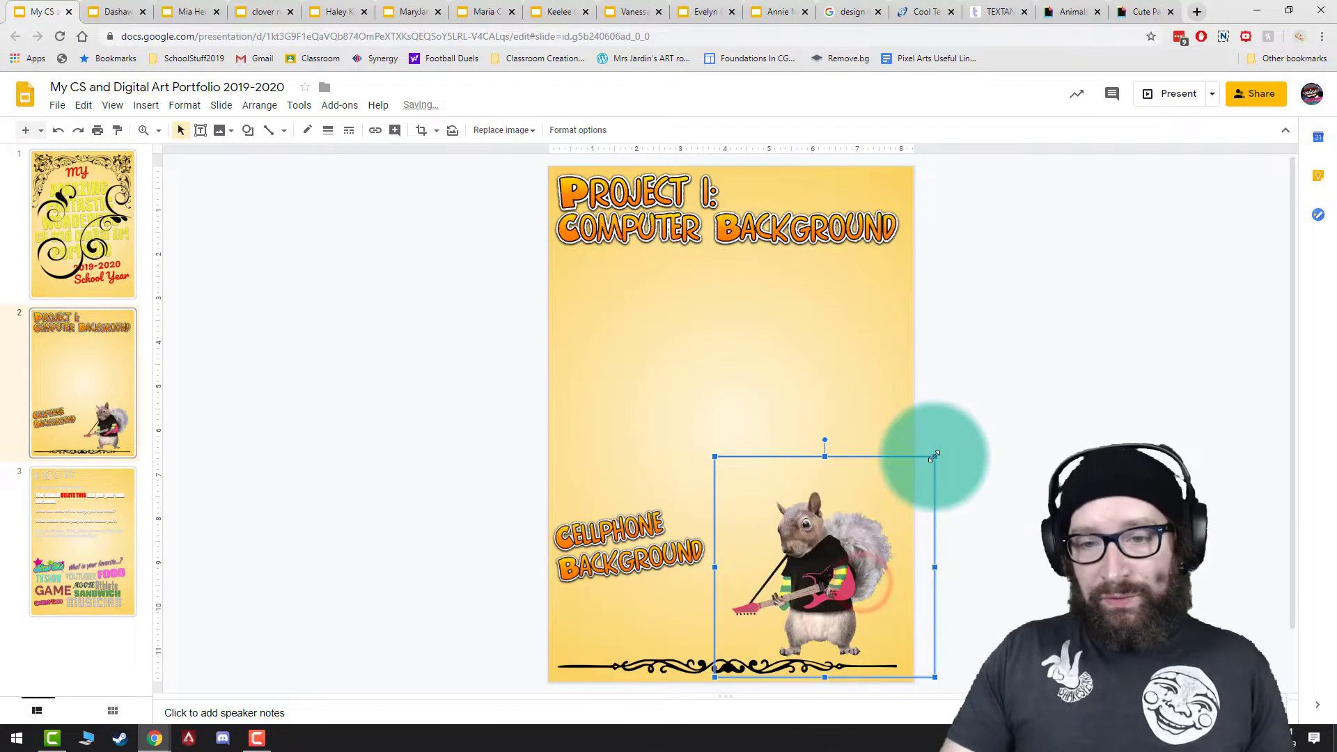
drag(934, 456, 840, 573)
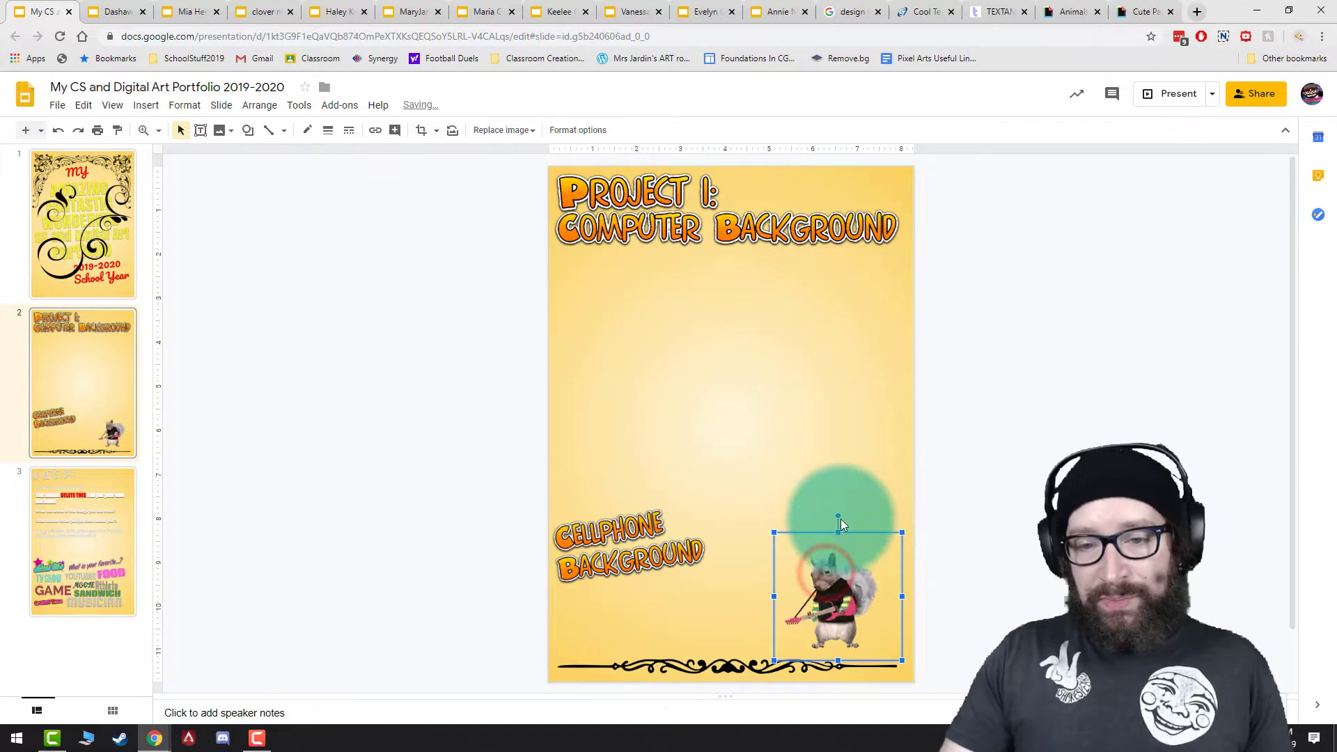
Duplicate the squirrel sticker, flip the copy horizontally and place it in the lower-left corner of slide 2.
drag(856, 600, 710, 609)
right_click(710, 609)
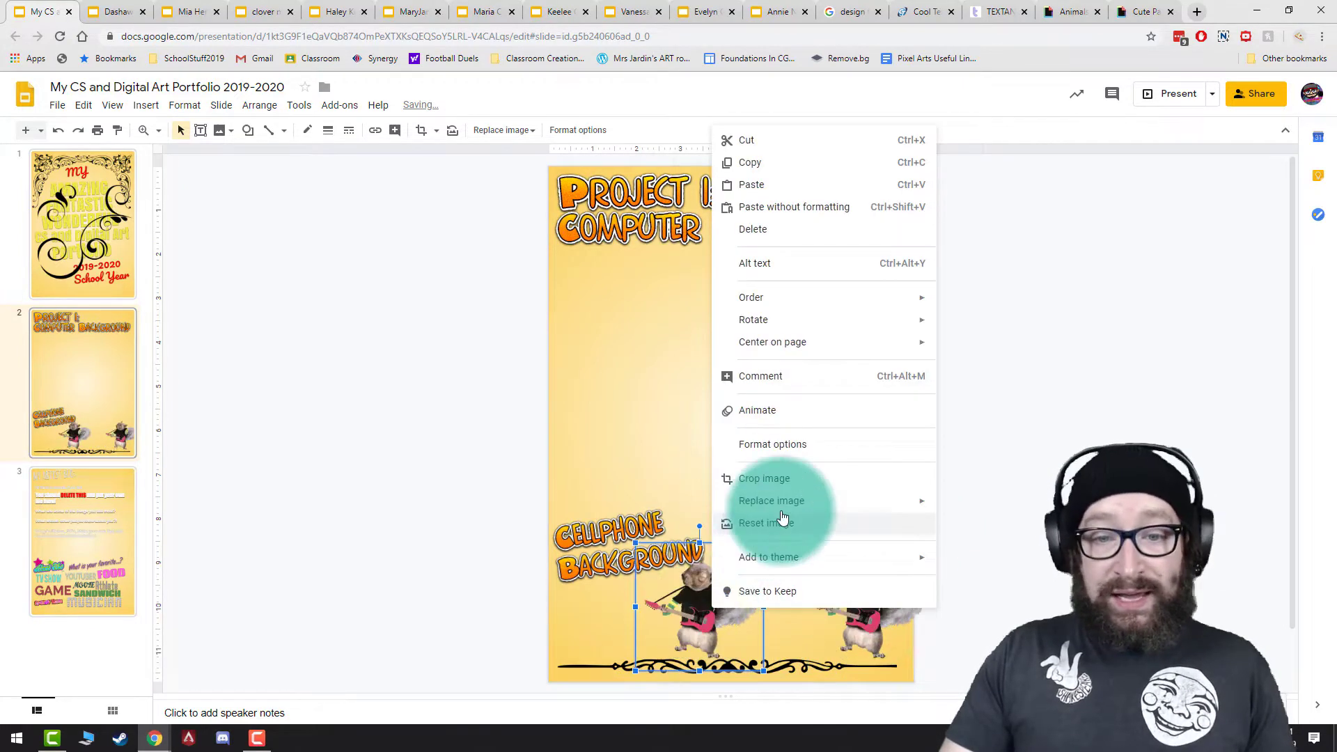
mouse_move(800, 322)
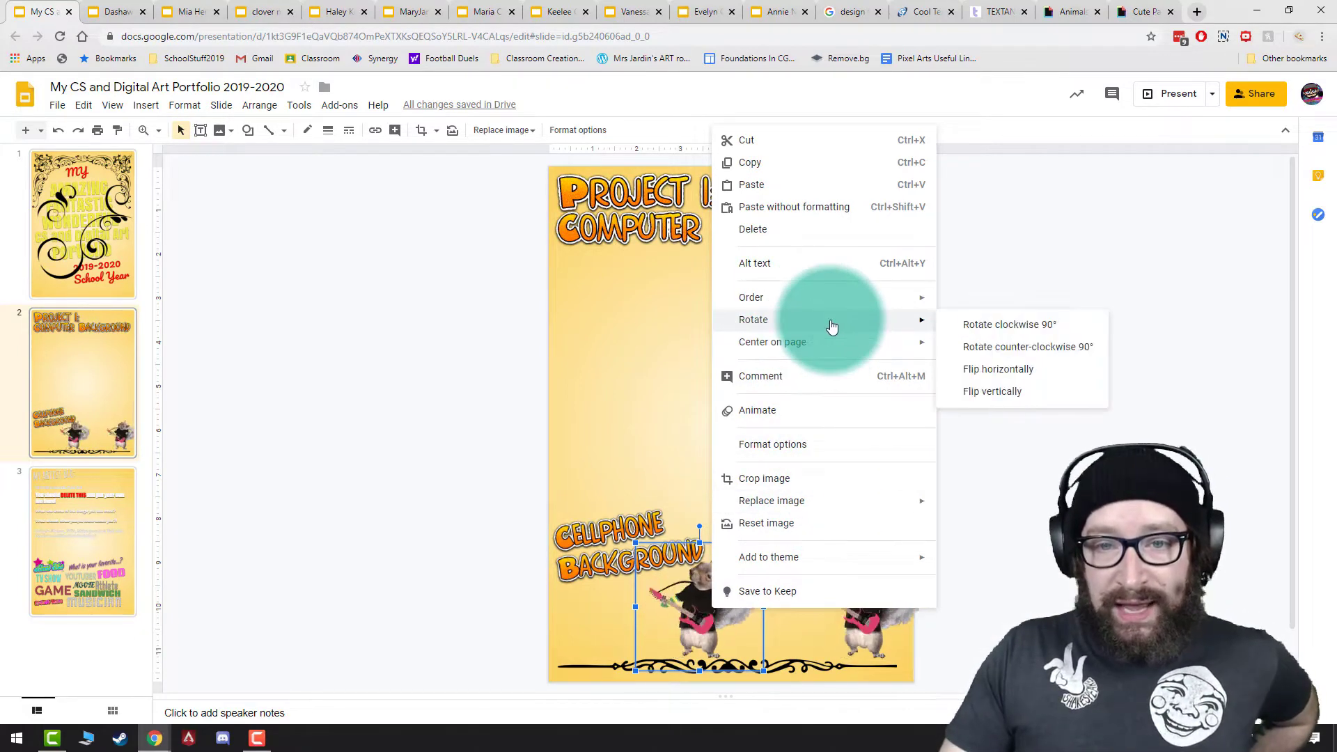
click(1024, 369)
drag(709, 615, 582, 618)
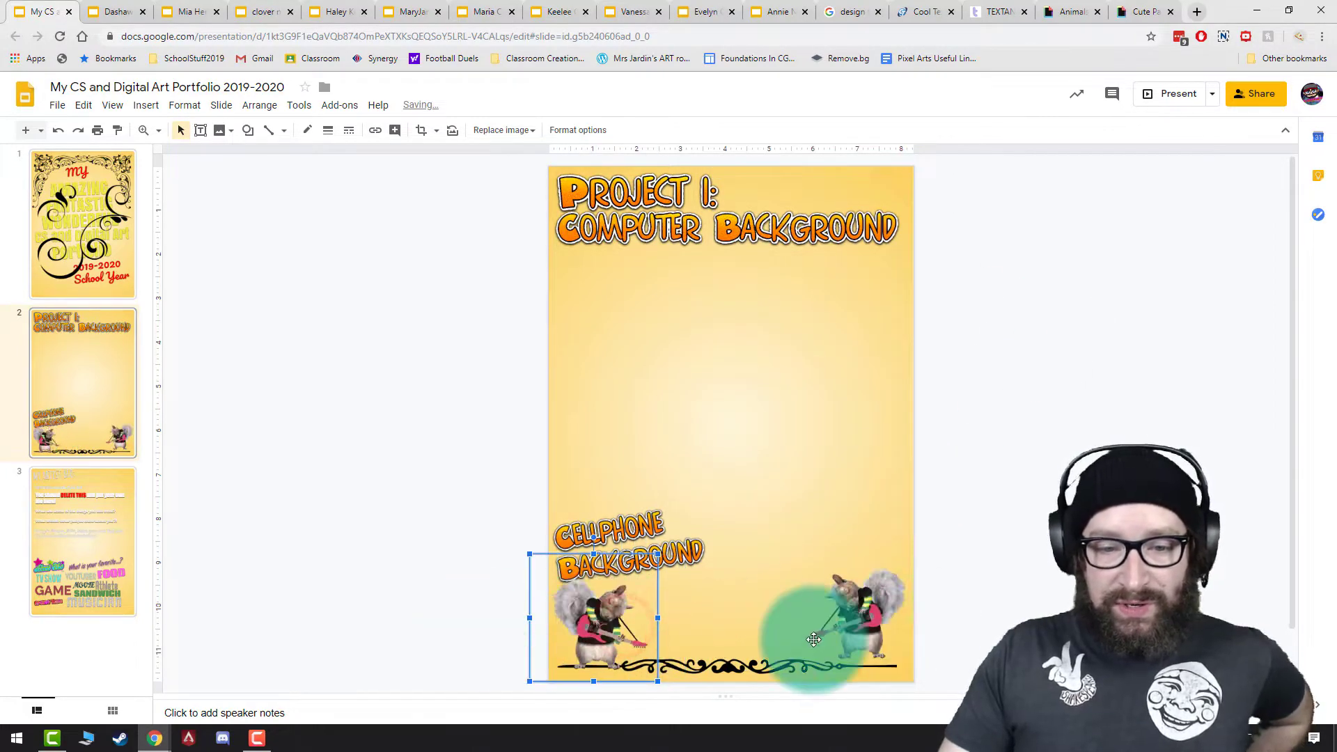
Insert the GIPHY sticker of a peeking white furry creature at the left edge of slide 2.
click(841, 611)
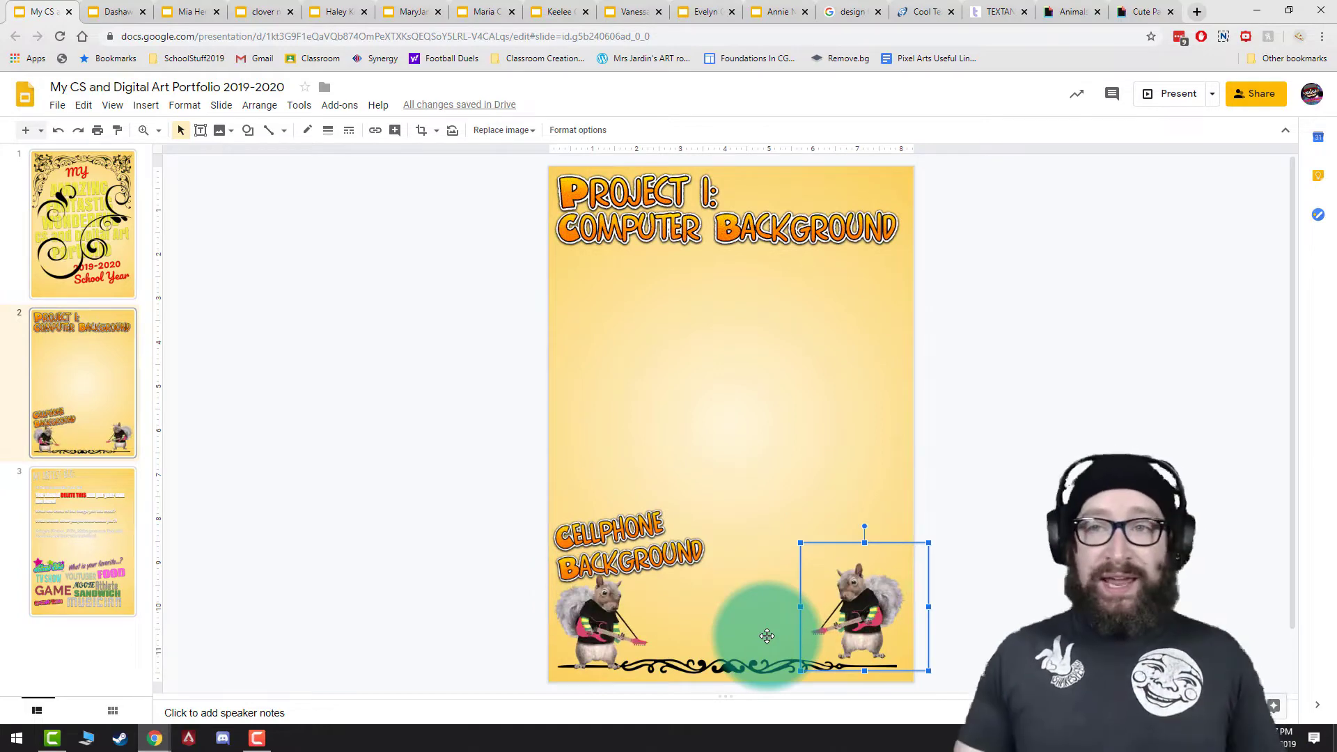
click(1066, 11)
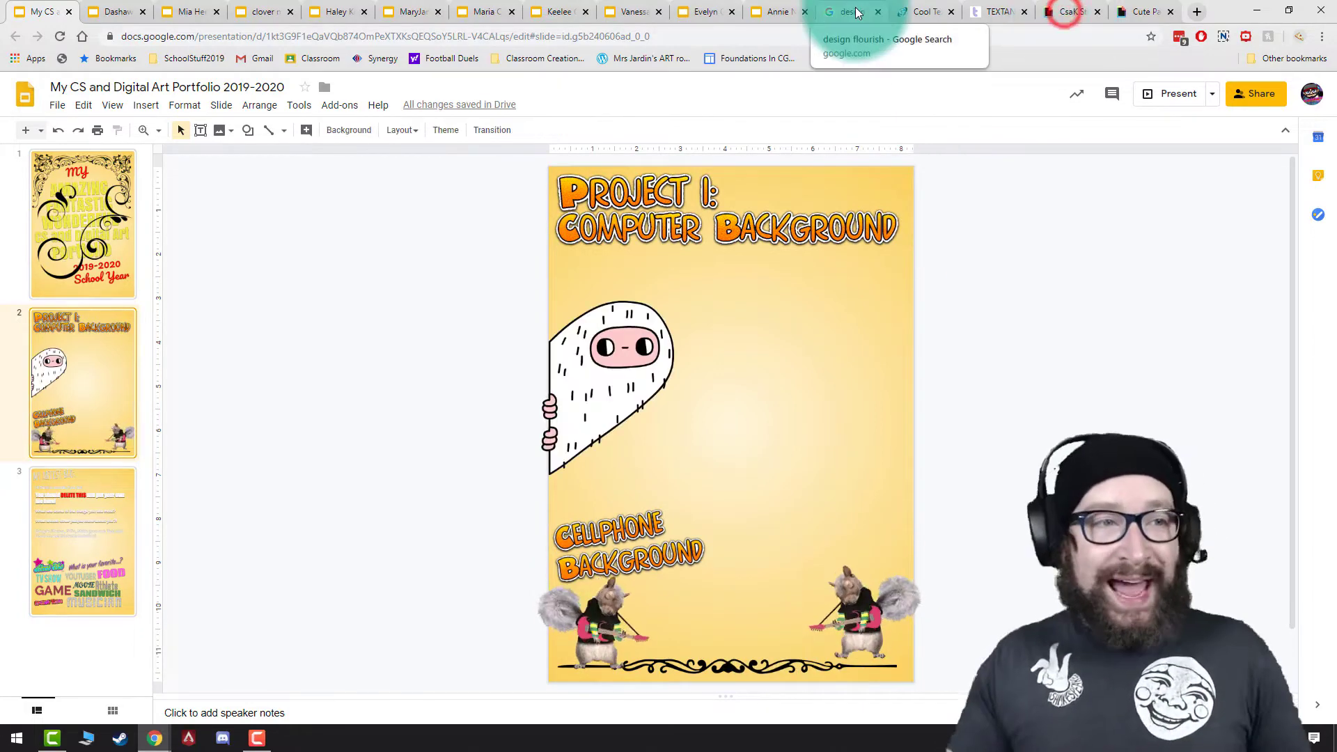
Delete the large swirl and both corner flourishes from the cover slide.
click(75, 239)
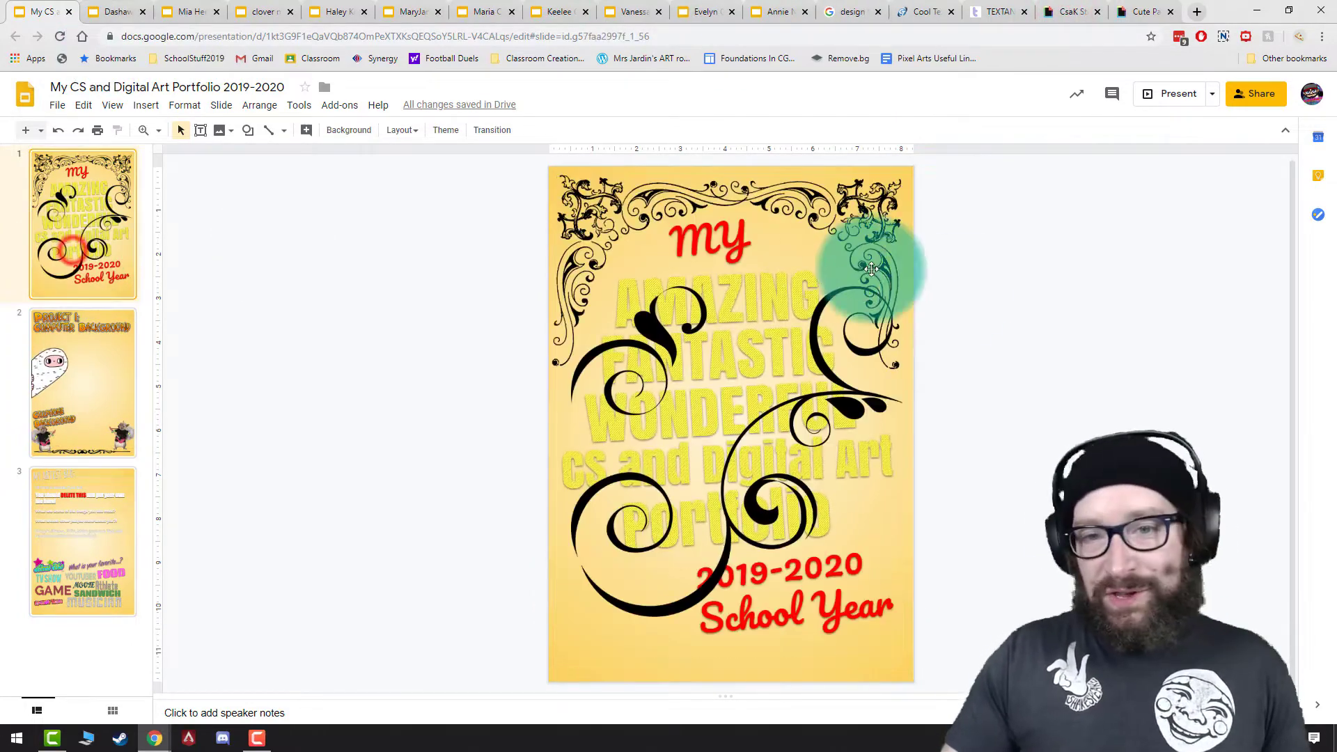
click(822, 300)
key(Delete)
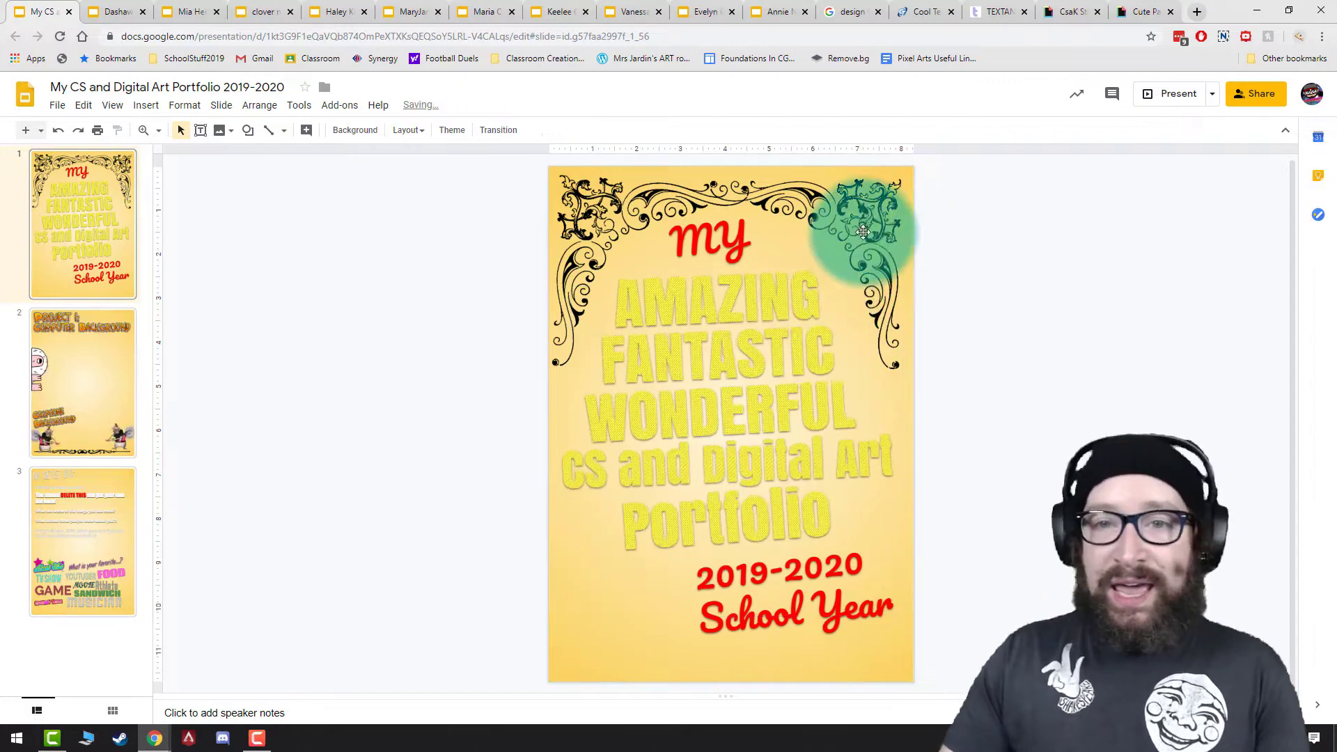
click(752, 237)
key(Delete)
click(752, 237)
key(Delete)
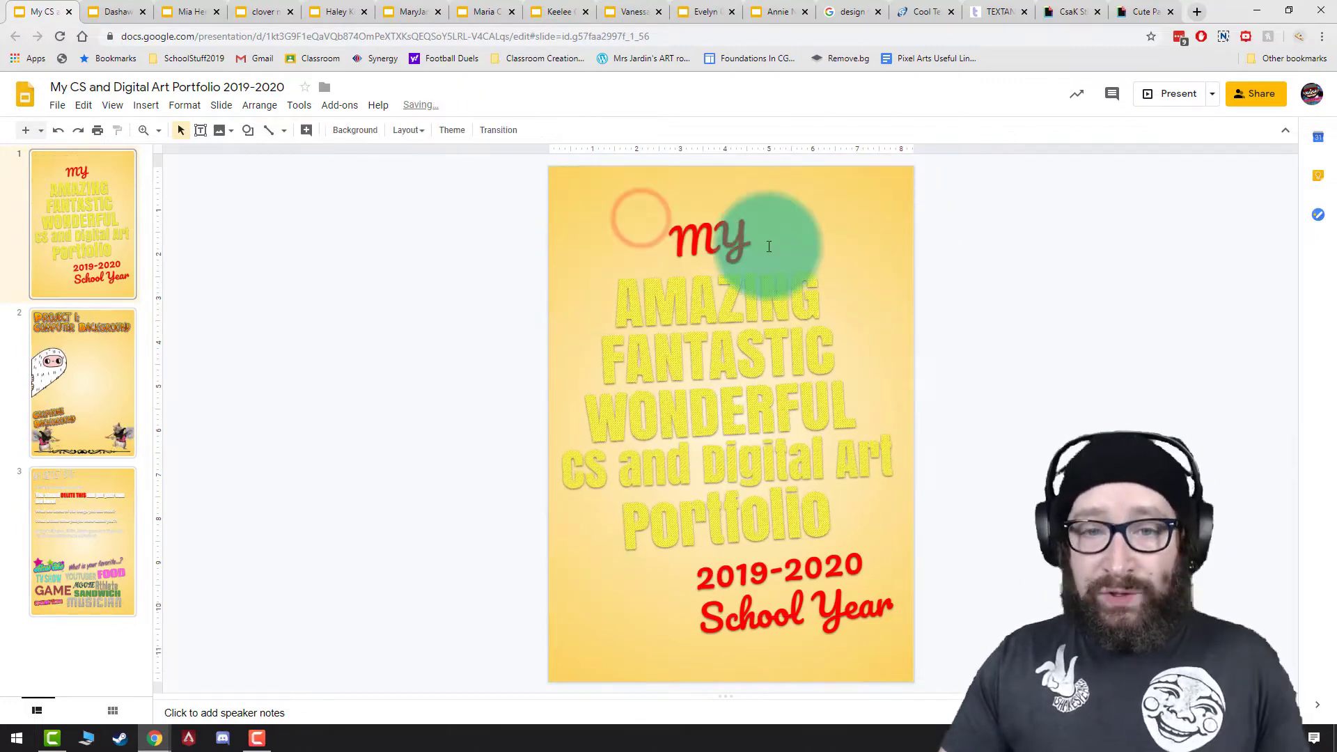
Zoom in on the cover's yellow title words to examine the texture of their lettering.
click(745, 303)
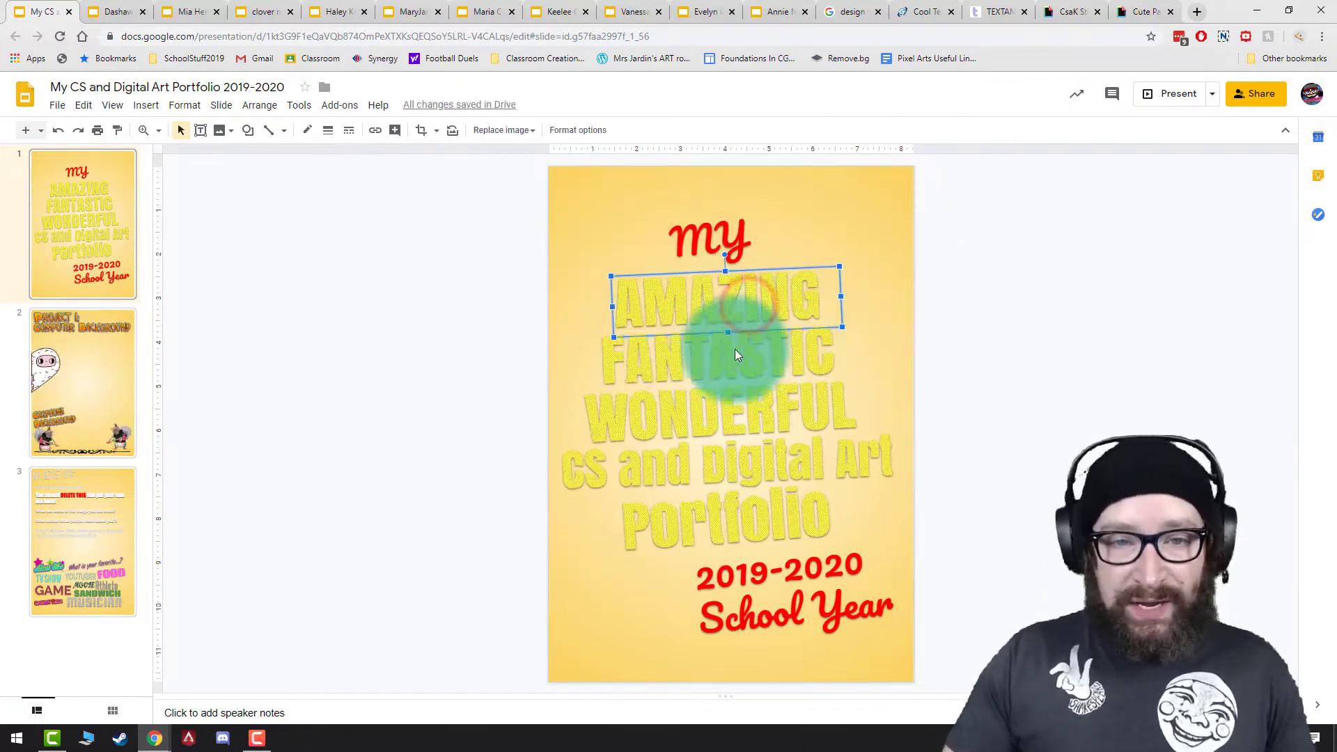
click(143, 130)
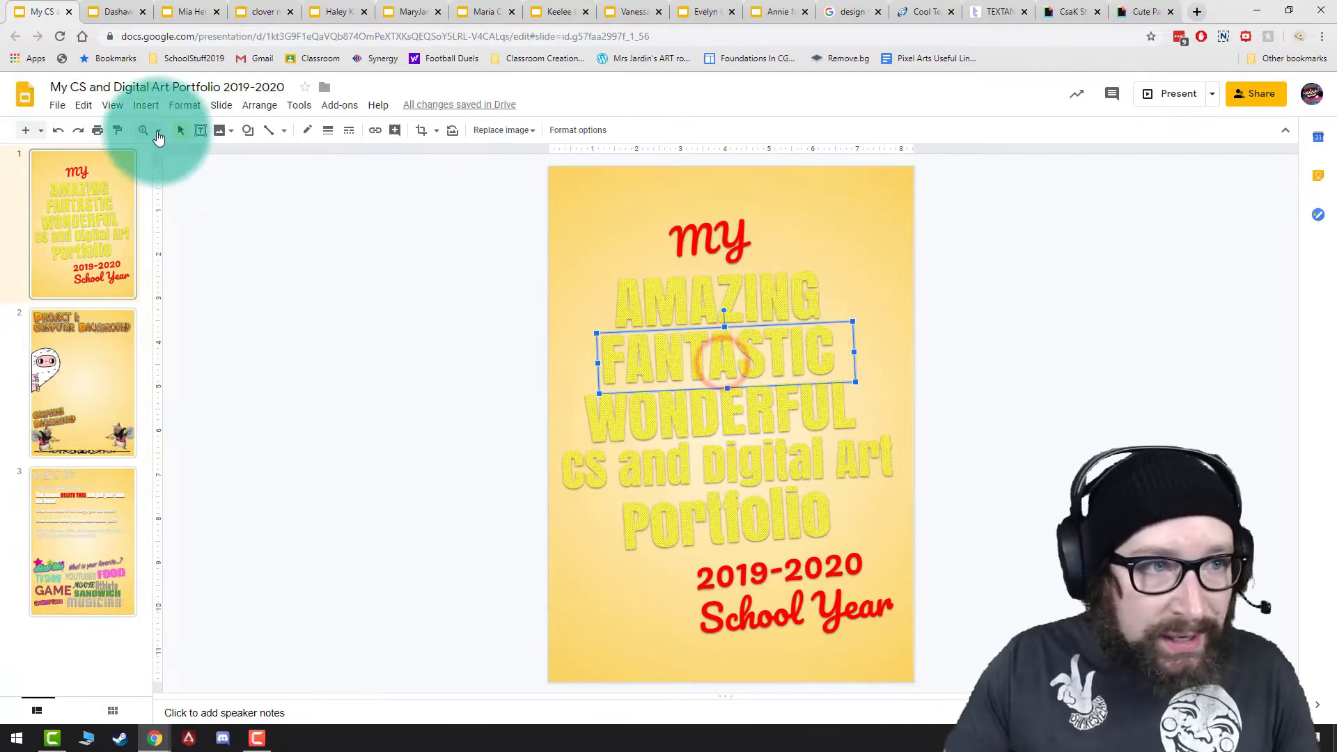
click(734, 465)
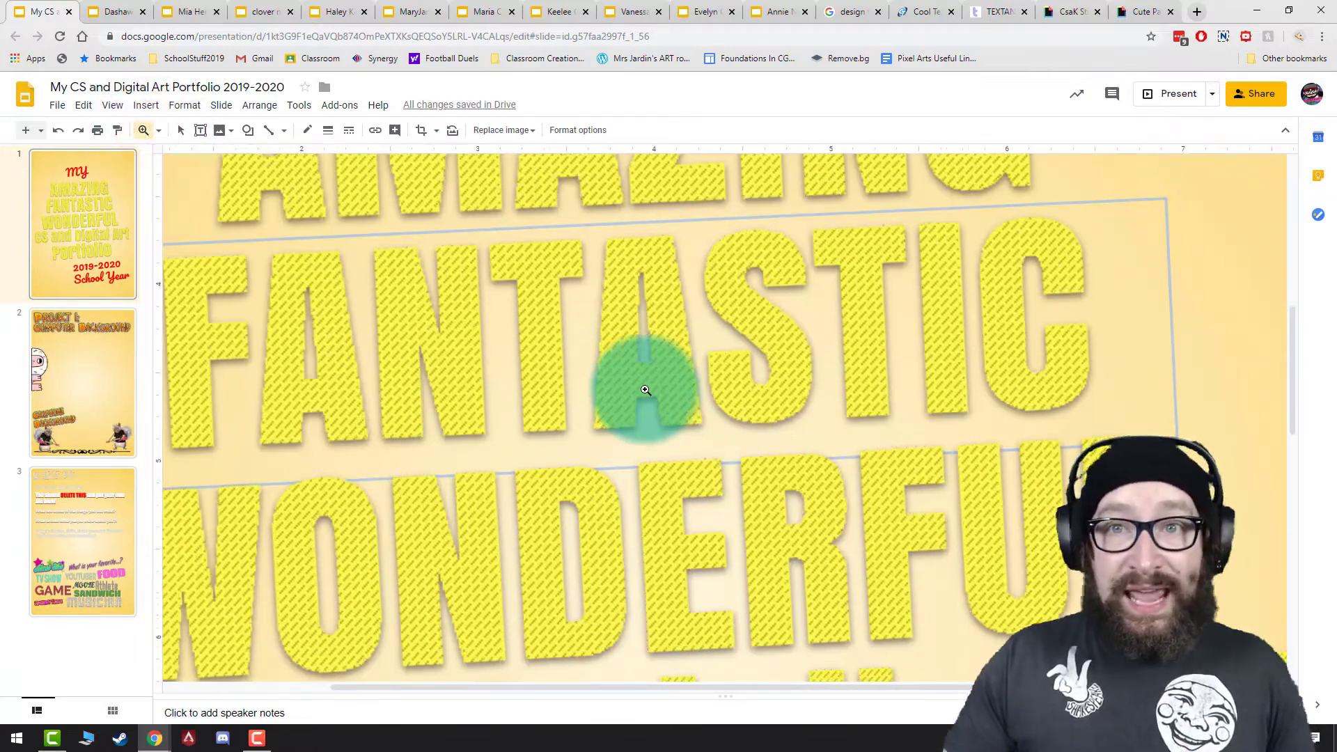
right_click(645, 390)
right_click(663, 385)
right_click(664, 383)
right_click(664, 382)
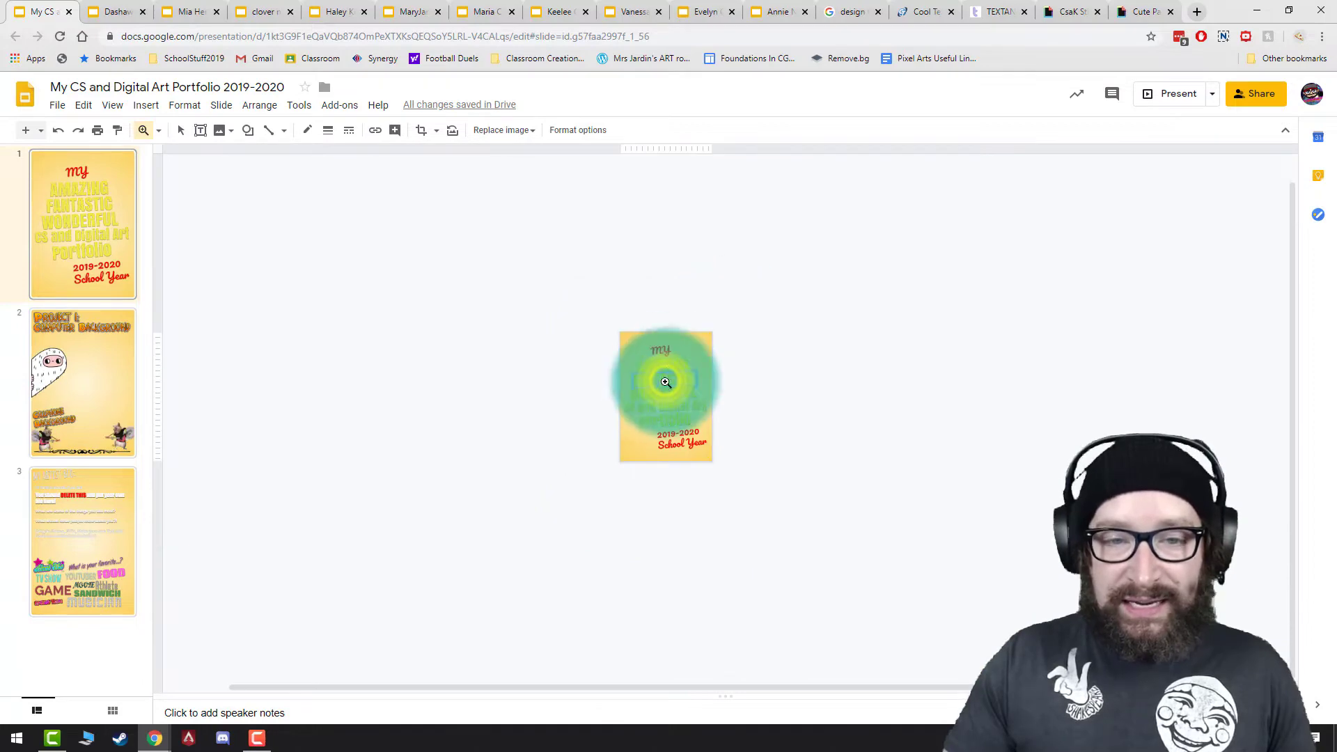
click(662, 384)
click(662, 385)
click(662, 384)
In textanim, enter the teacher's name as the text, set the font size to 100 px, and turn off the background color and shadow.
click(999, 12)
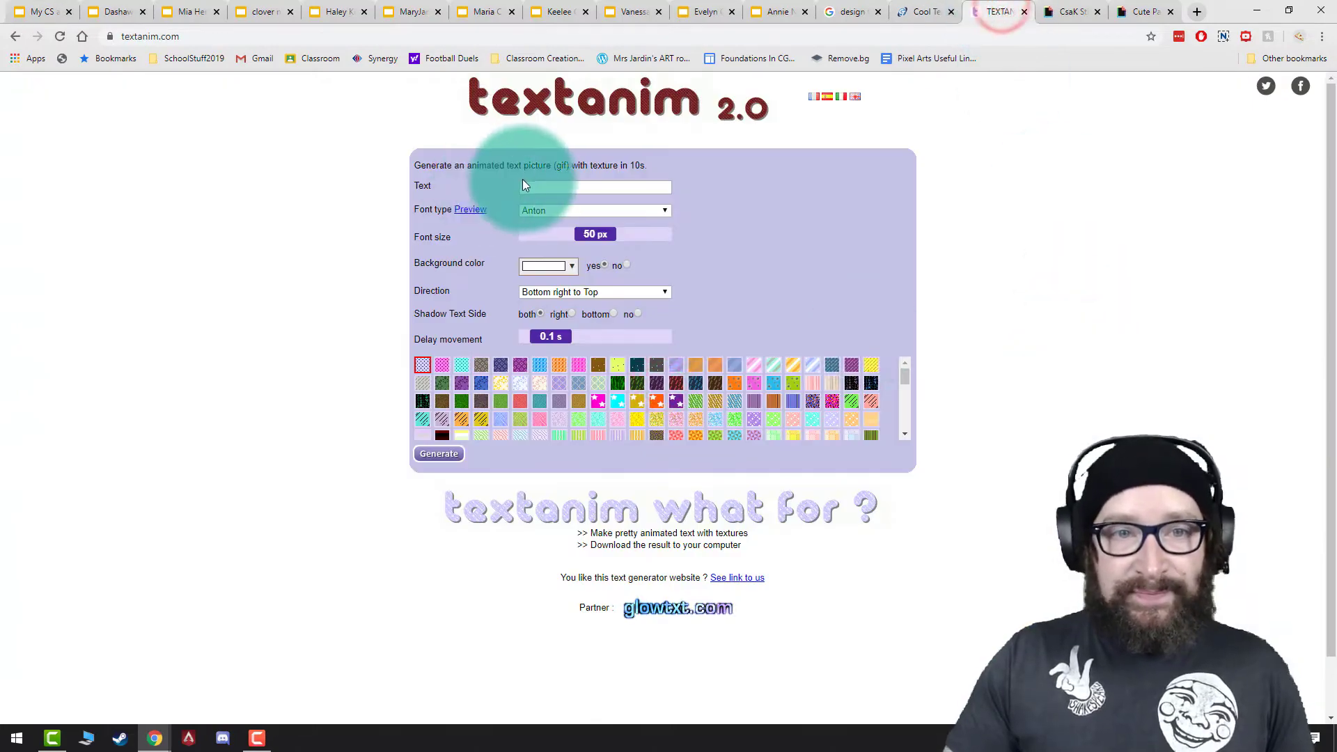
text(MR HIGGINS's)
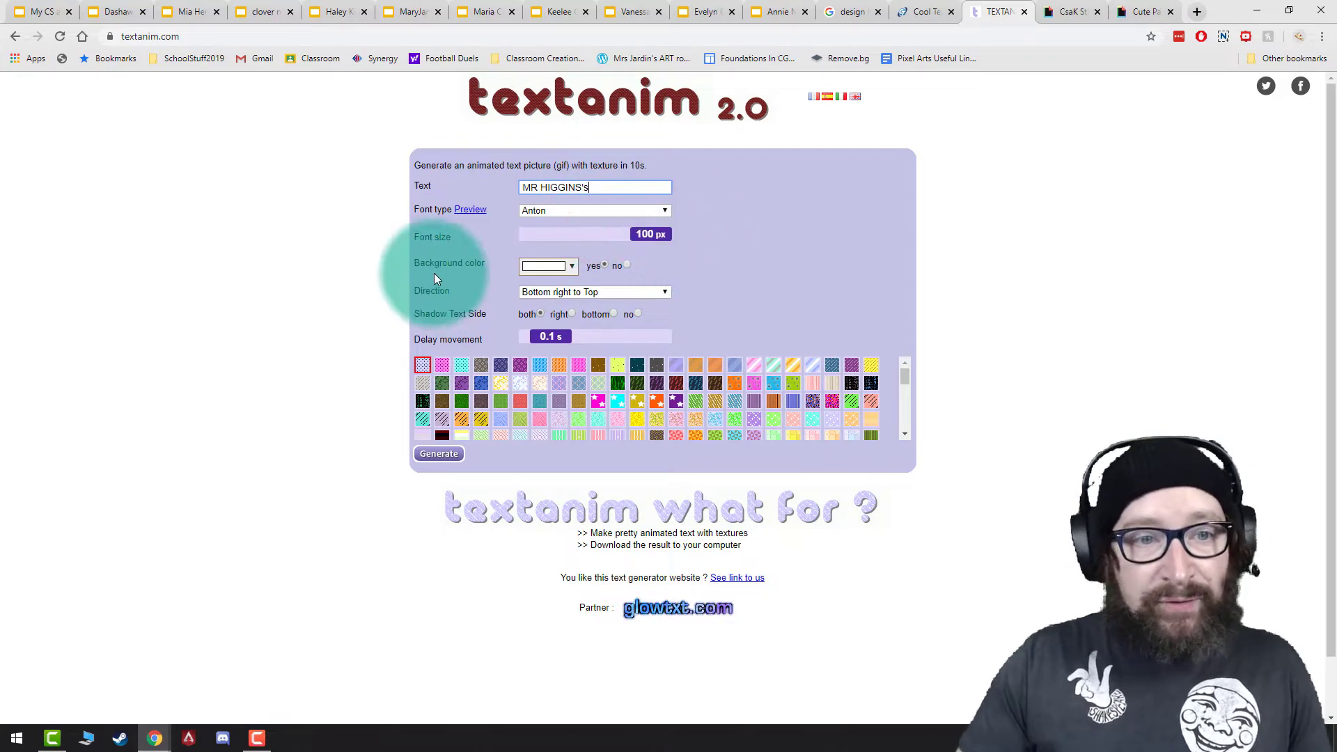
click(627, 266)
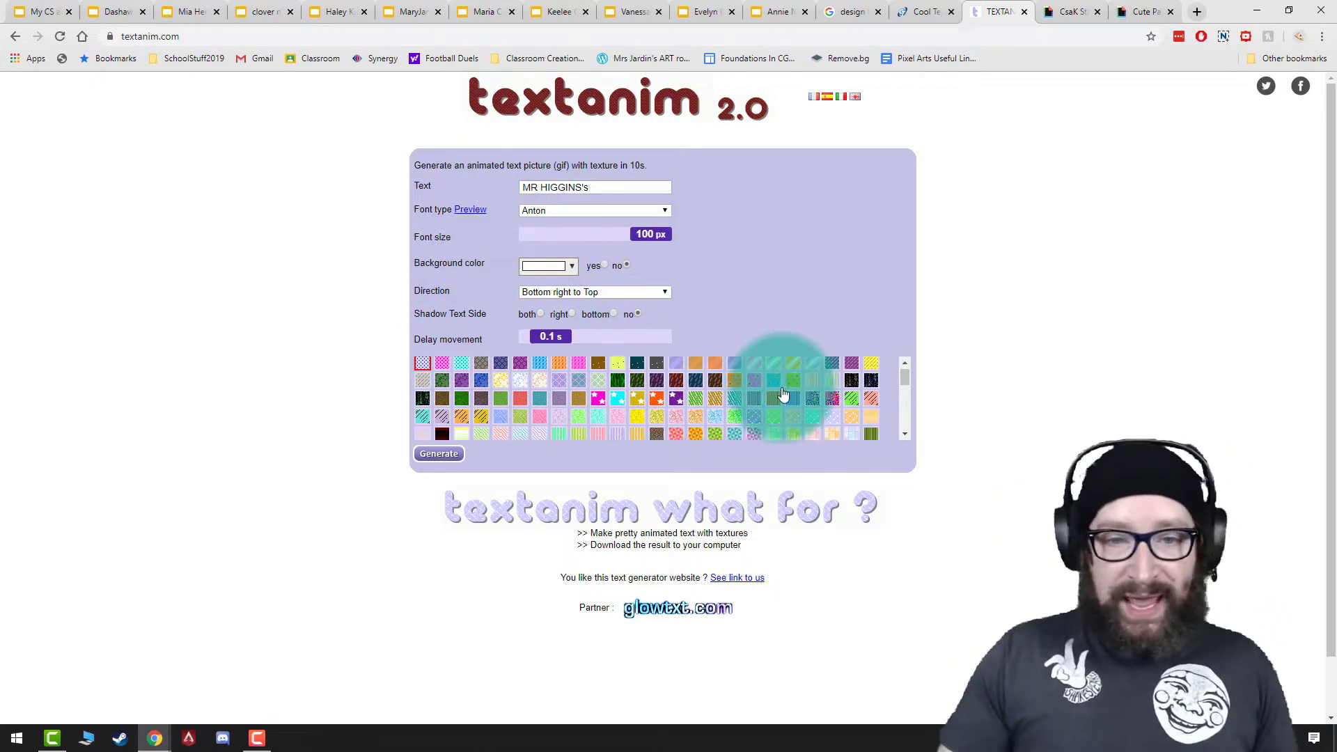
scroll(867, 408, down, 1)
scroll(818, 419, up, 1)
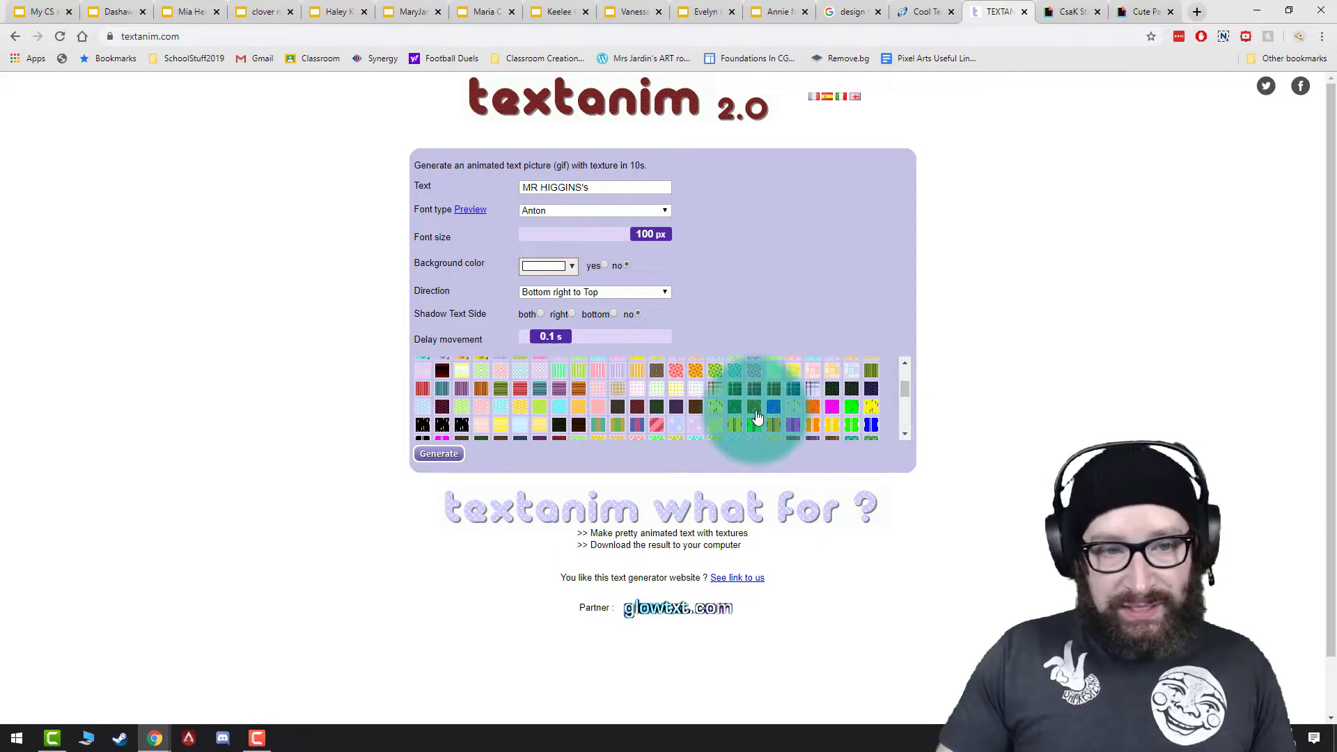
Choose the black-and-green texture and the FasterOne-Regular font after previewing the fonts, and generate the animated text.
click(553, 211)
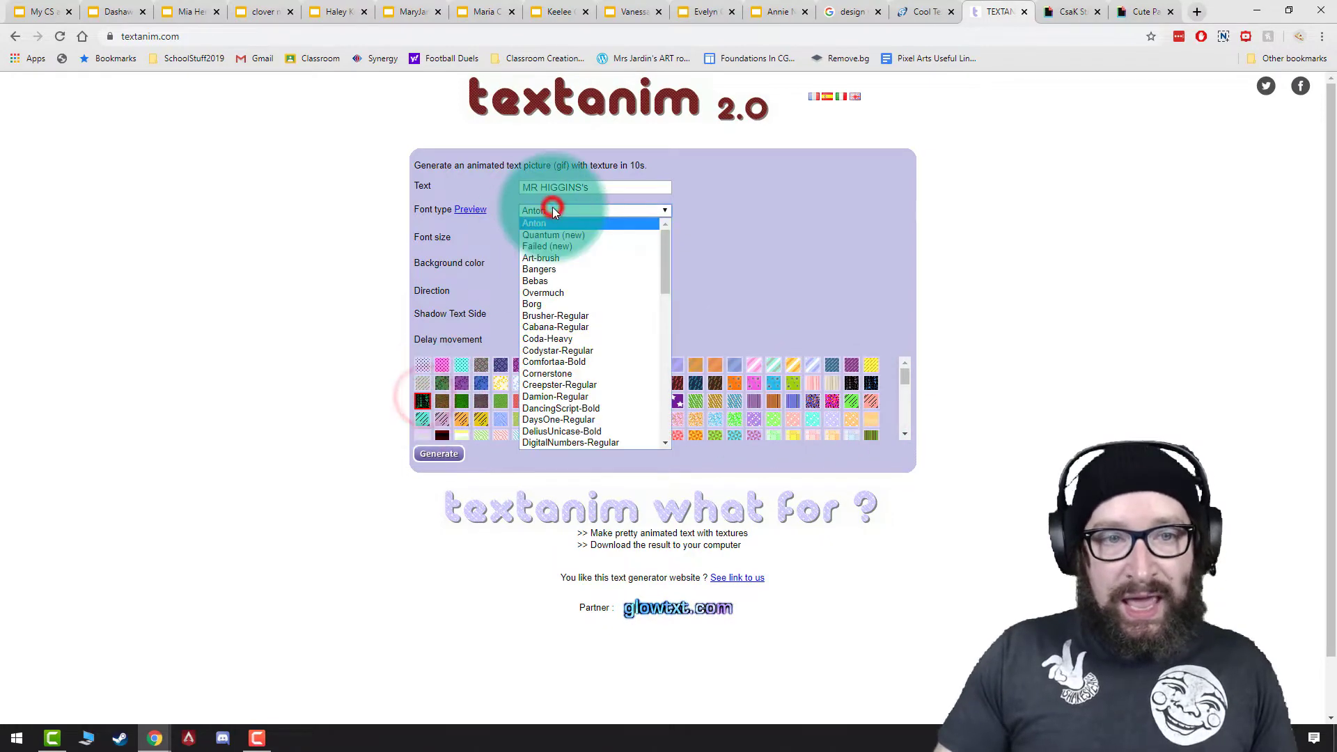
click(468, 212)
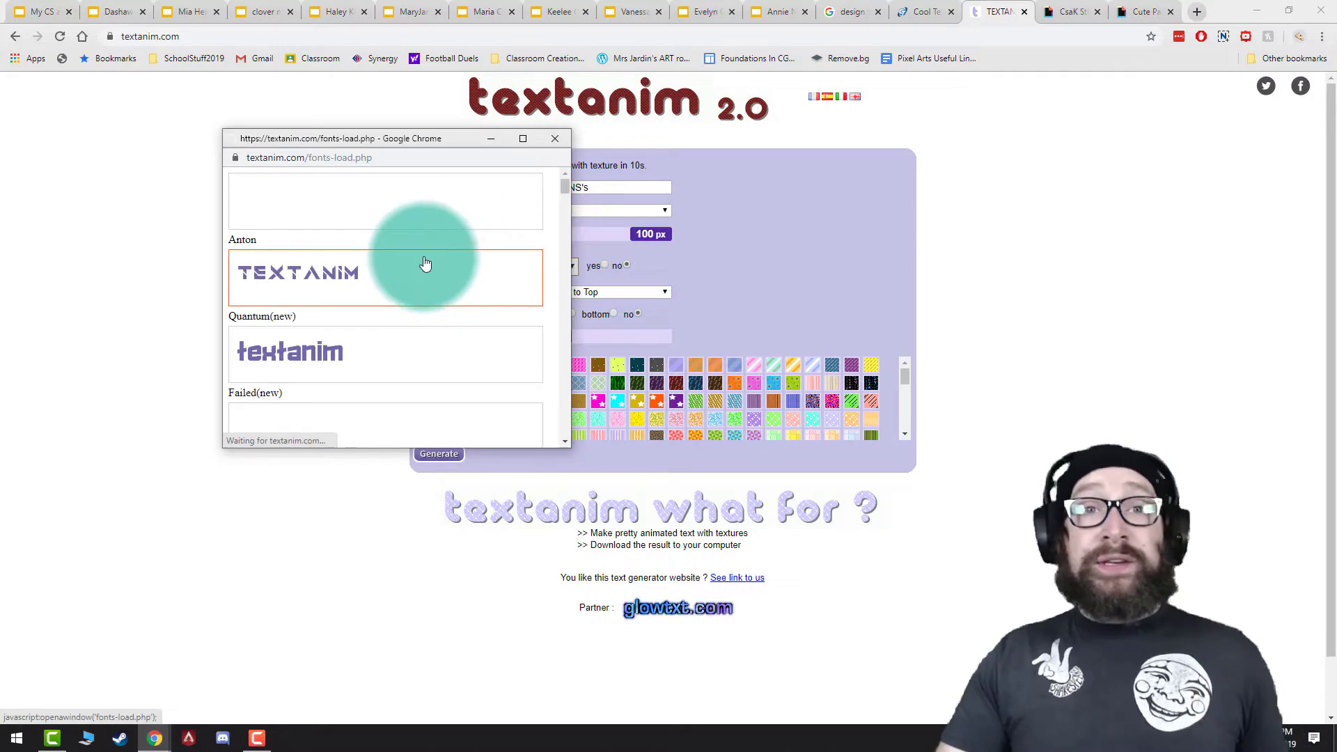
scroll(427, 267, down, 5)
scroll(429, 272, down, 3)
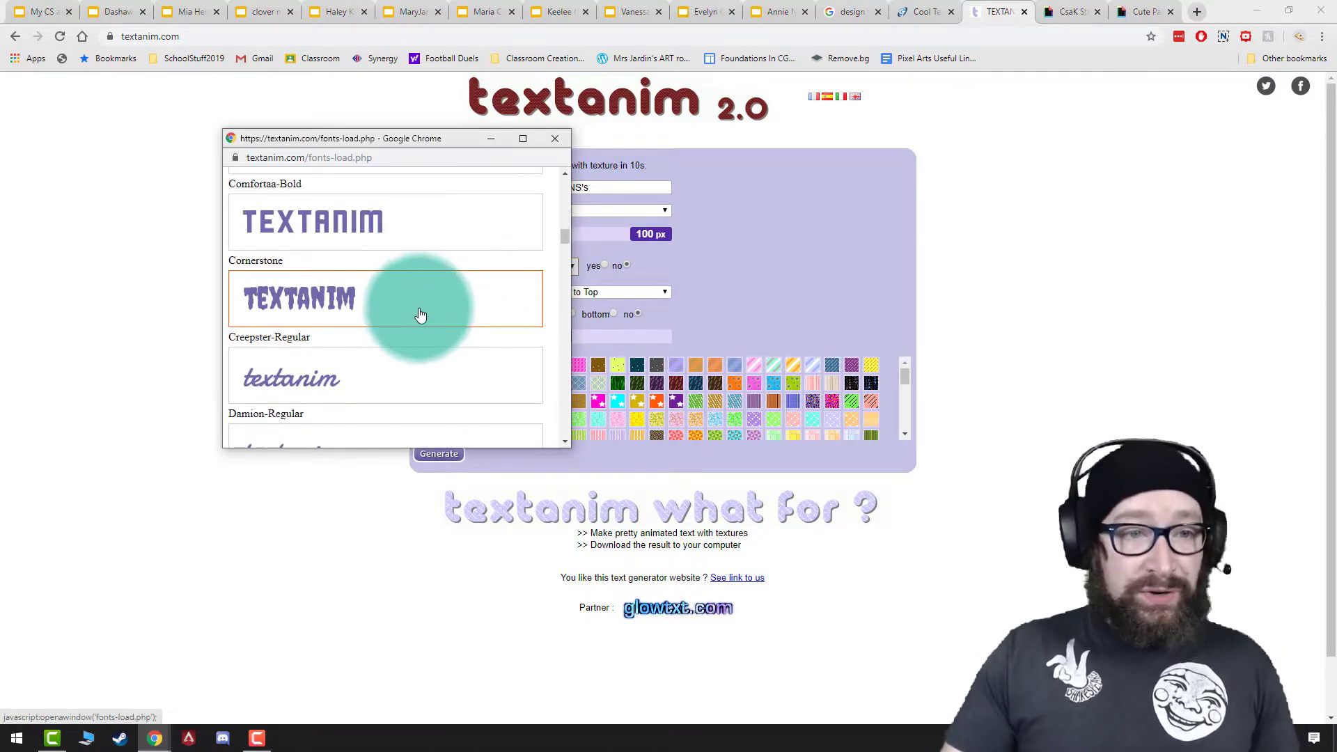
key(ctrl+w)
click(437, 456)
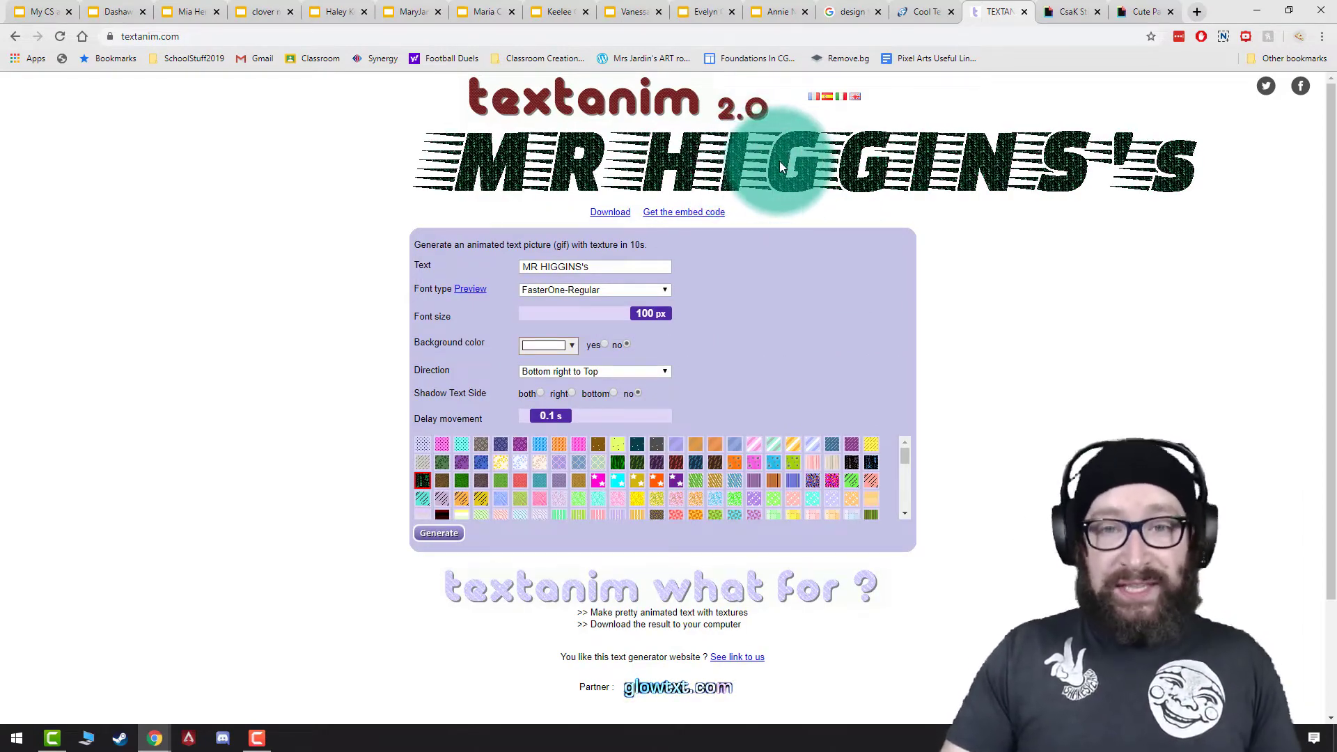
Save the generated animated name as a GIF image in the Project 0 - Art Portfolio folder.
right_click(780, 162)
click(799, 181)
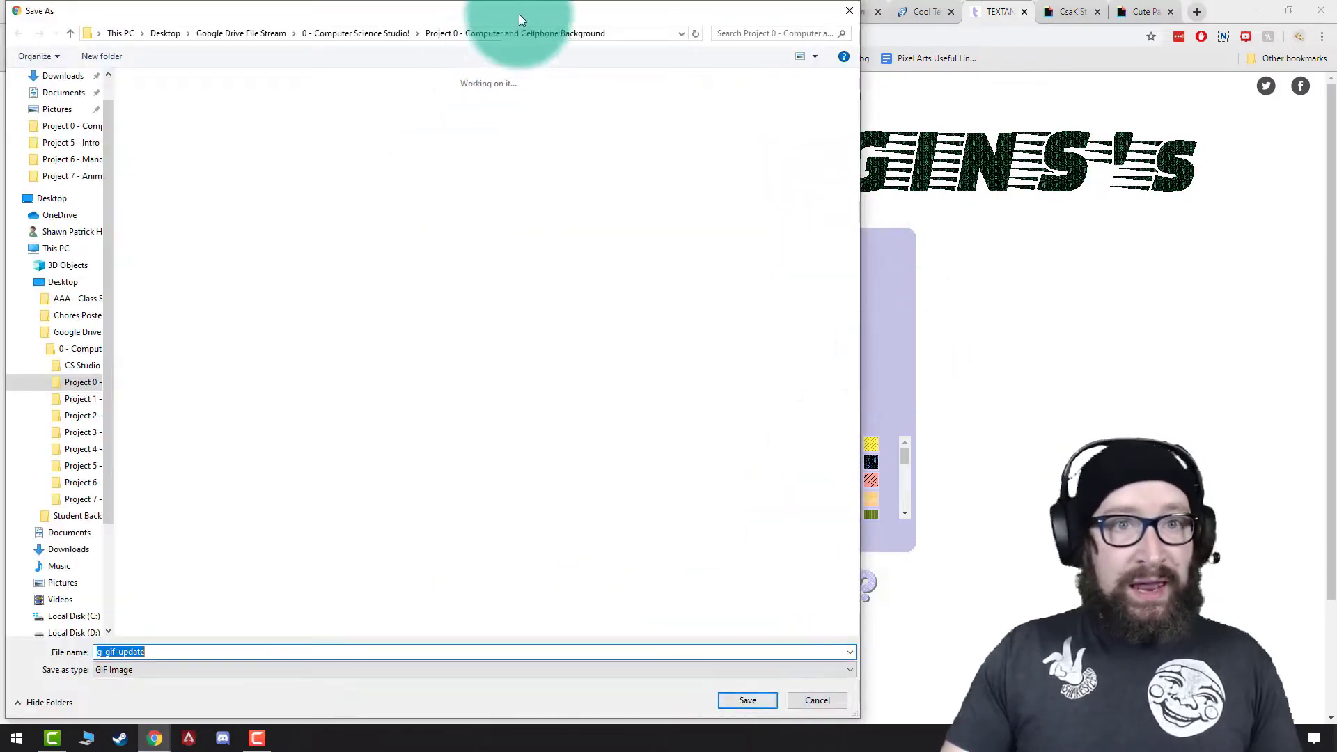
click(376, 33)
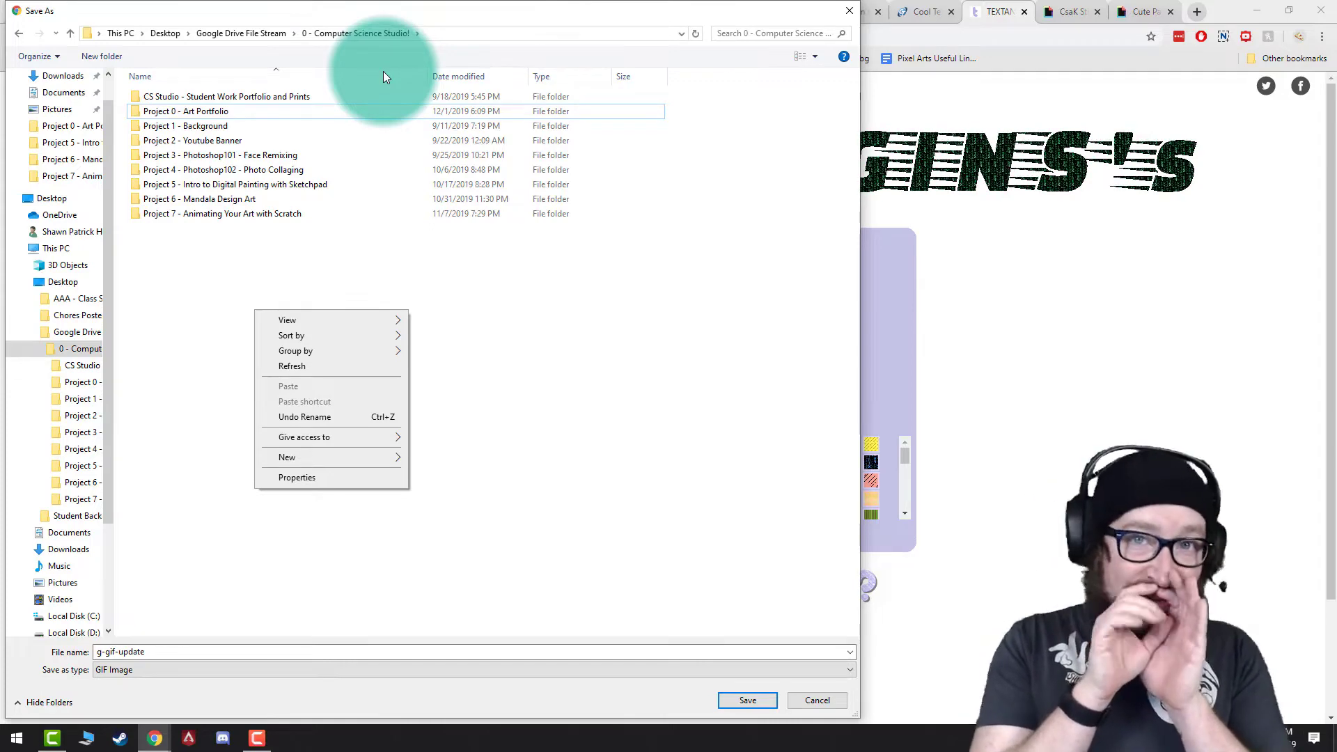
right_click(273, 405)
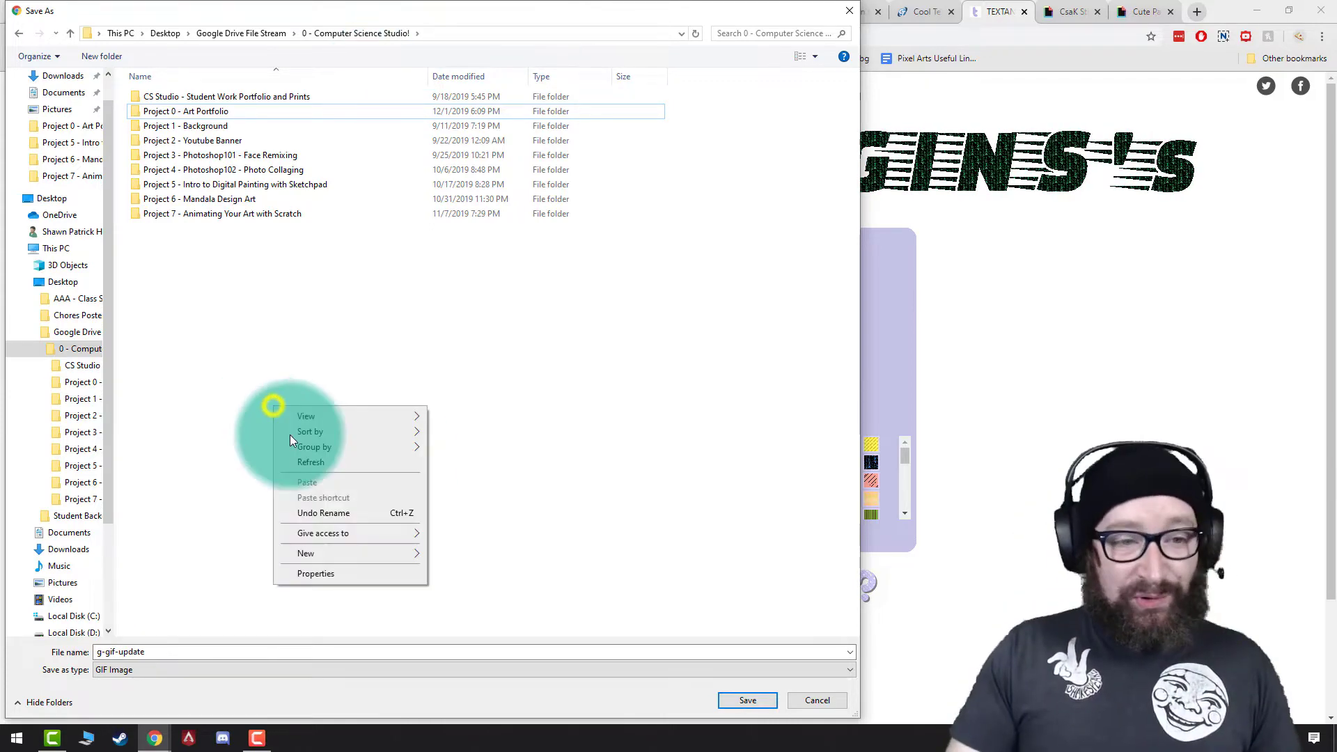
mouse_move(335, 554)
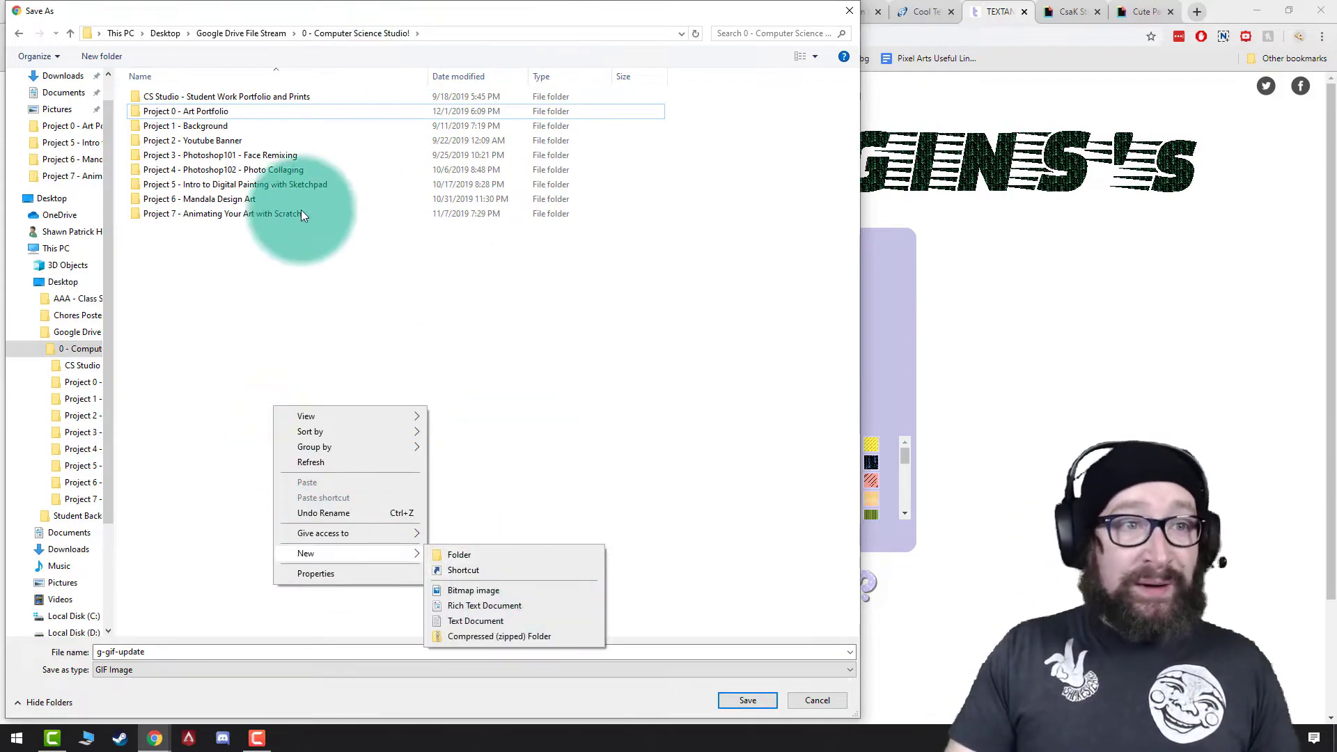
click(195, 112)
double_click(195, 115)
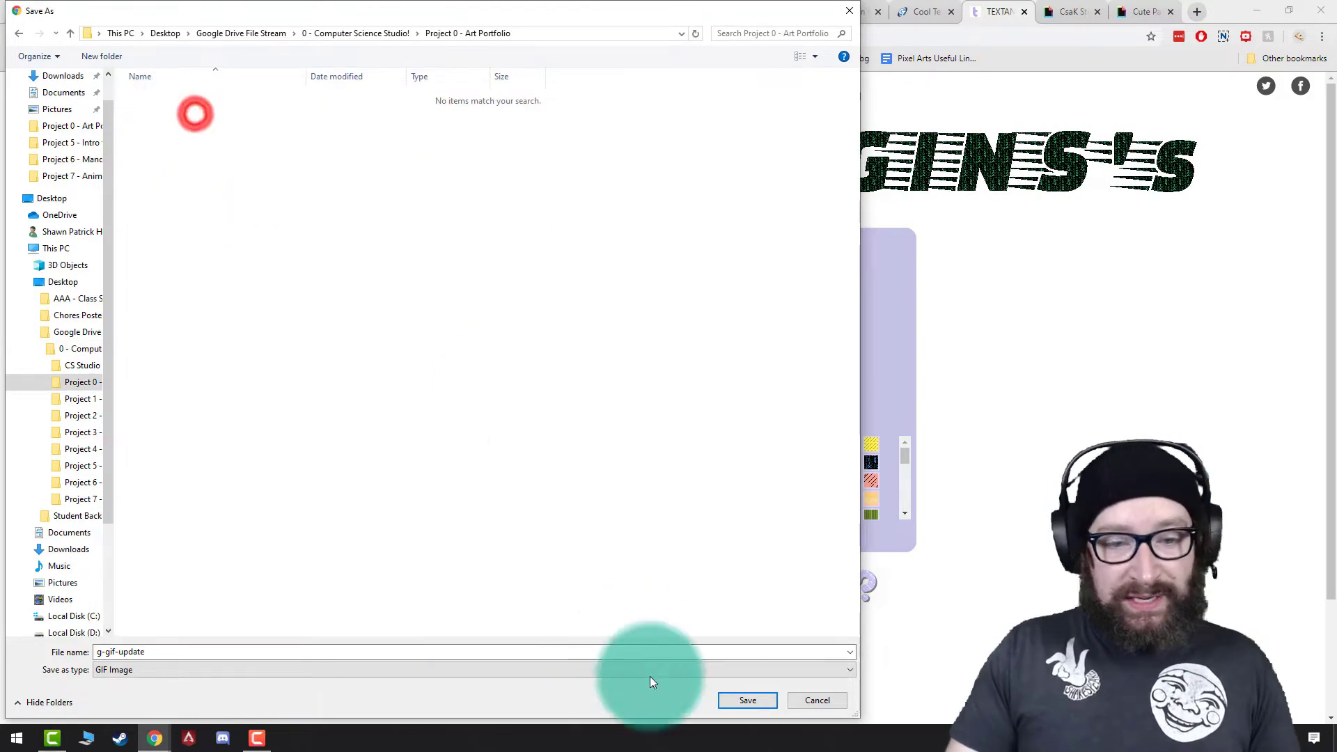
click(761, 703)
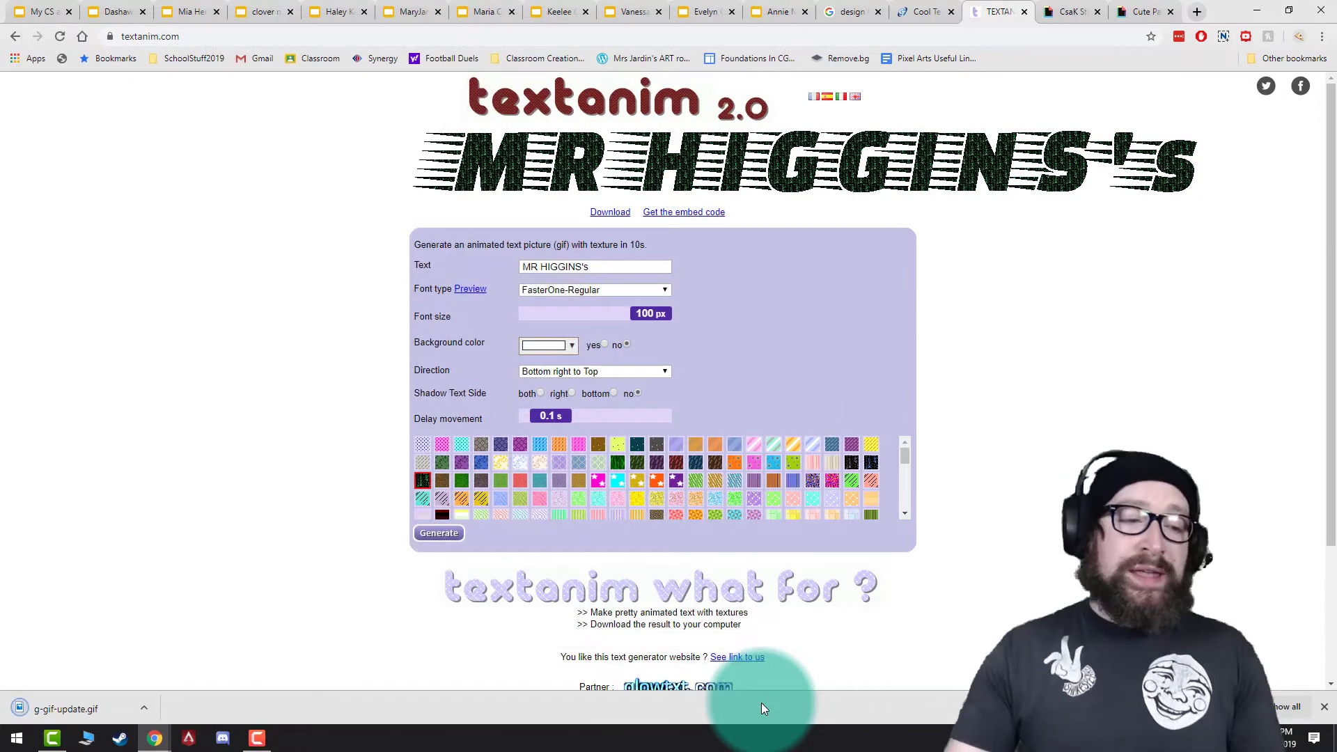
Switch back to the Google Slides portfolio and delete the red word "my" from the cover slide.
click(36, 7)
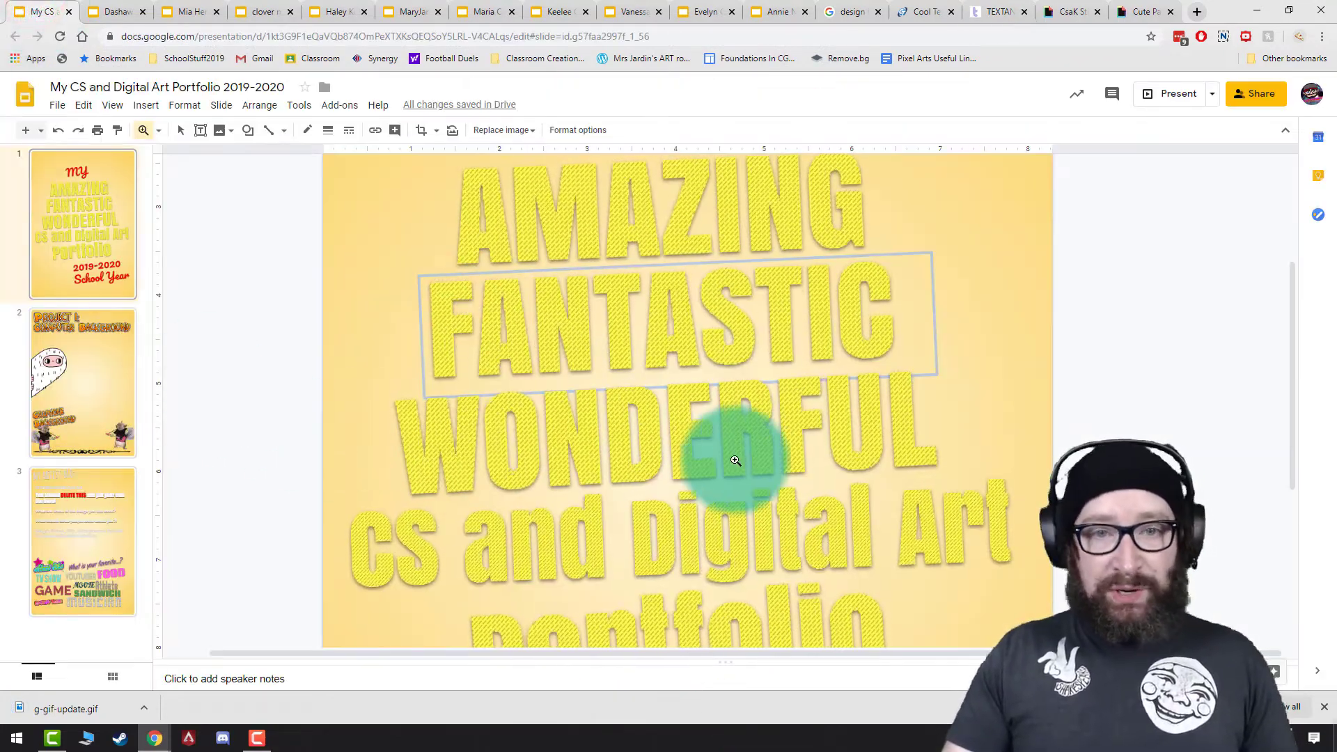
shift+click(699, 457)
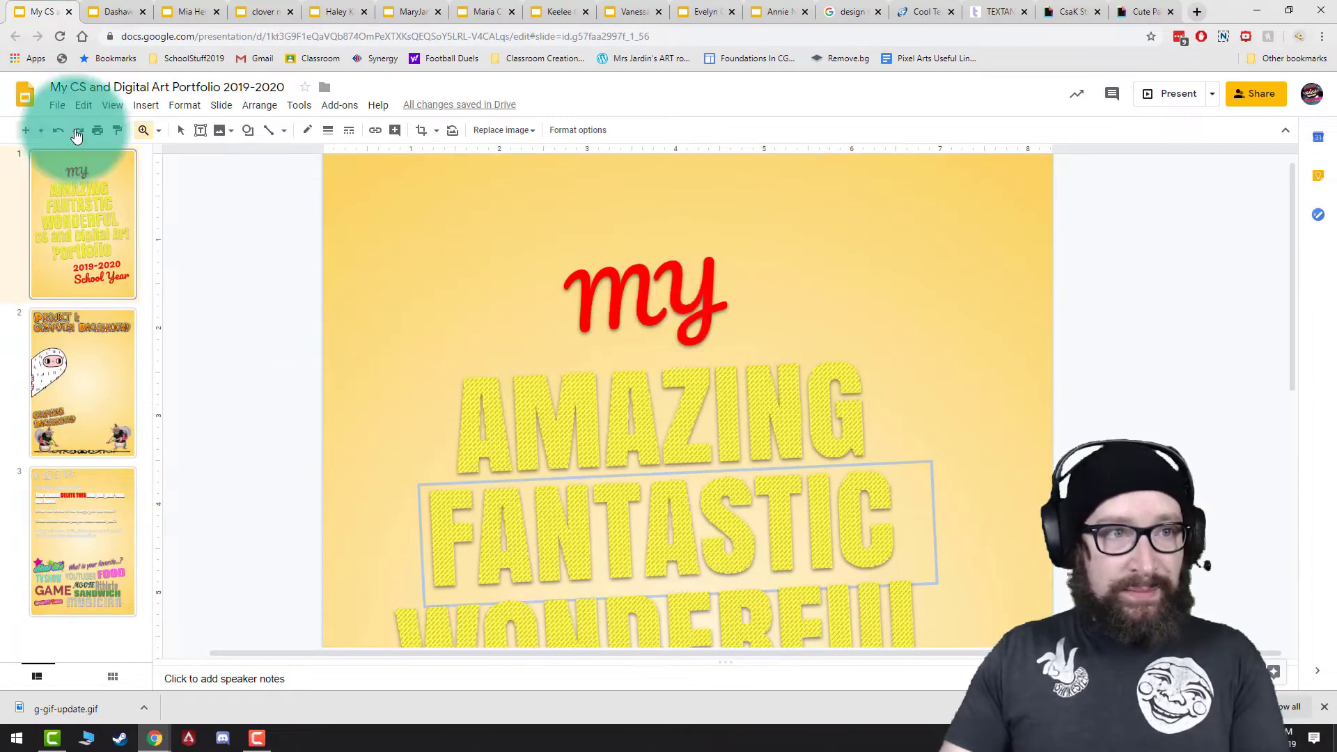
click(165, 139)
click(186, 155)
click(180, 130)
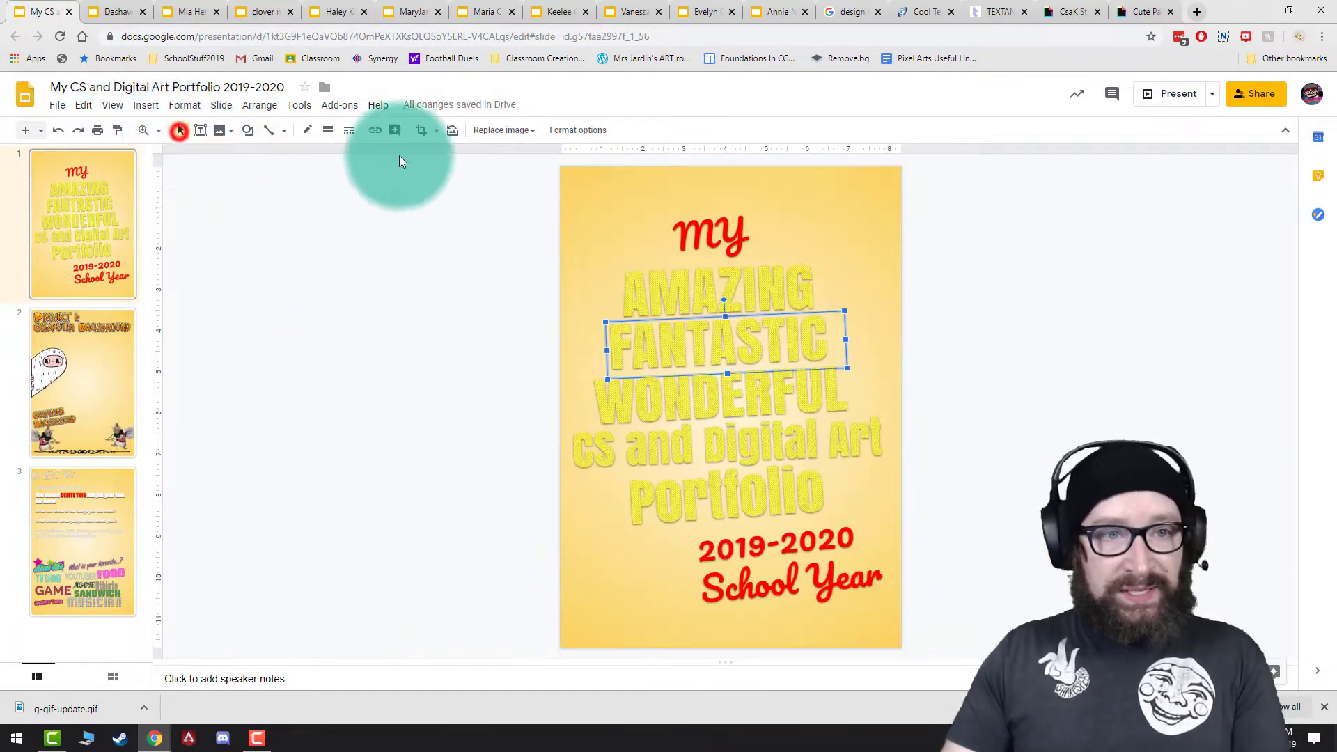
click(737, 245)
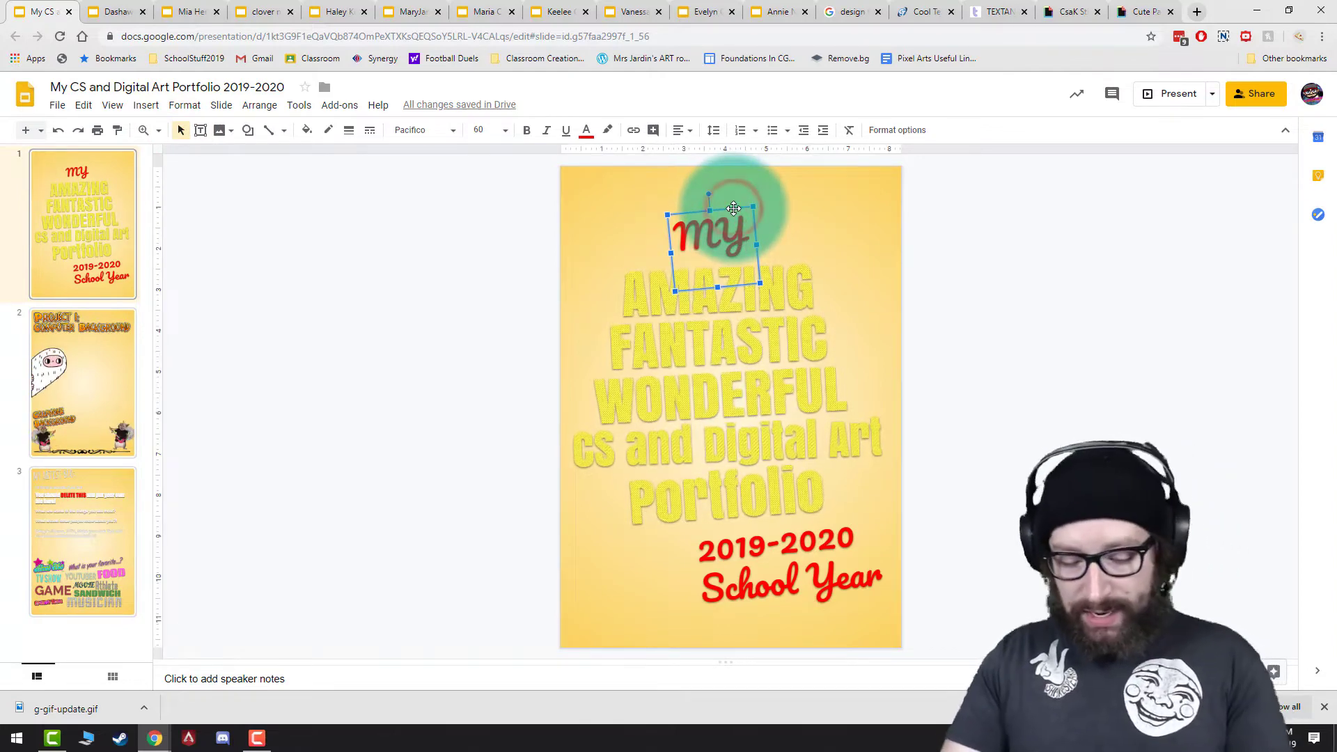
key(Delete)
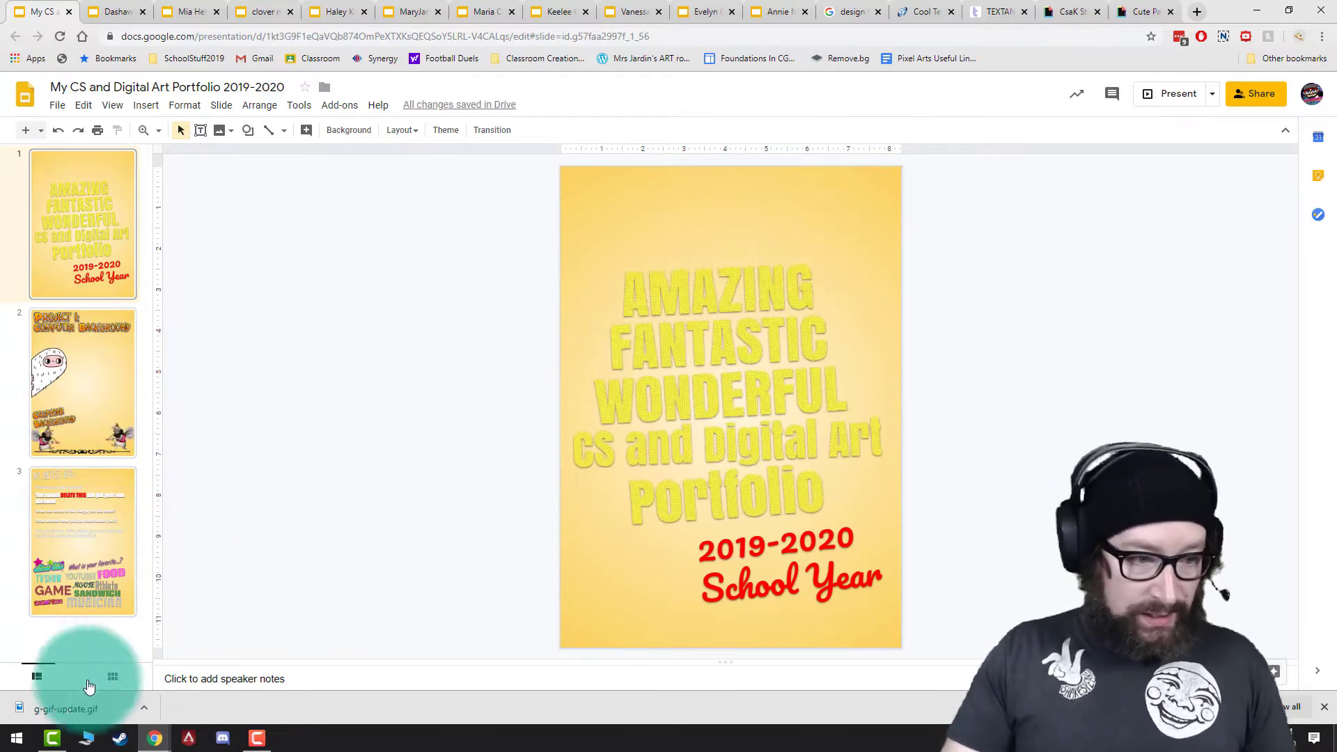
Insert g-gif-update.gif on the cover slide, tilt it to match the title, and place it just above "AMAZING".
drag(71, 715, 747, 233)
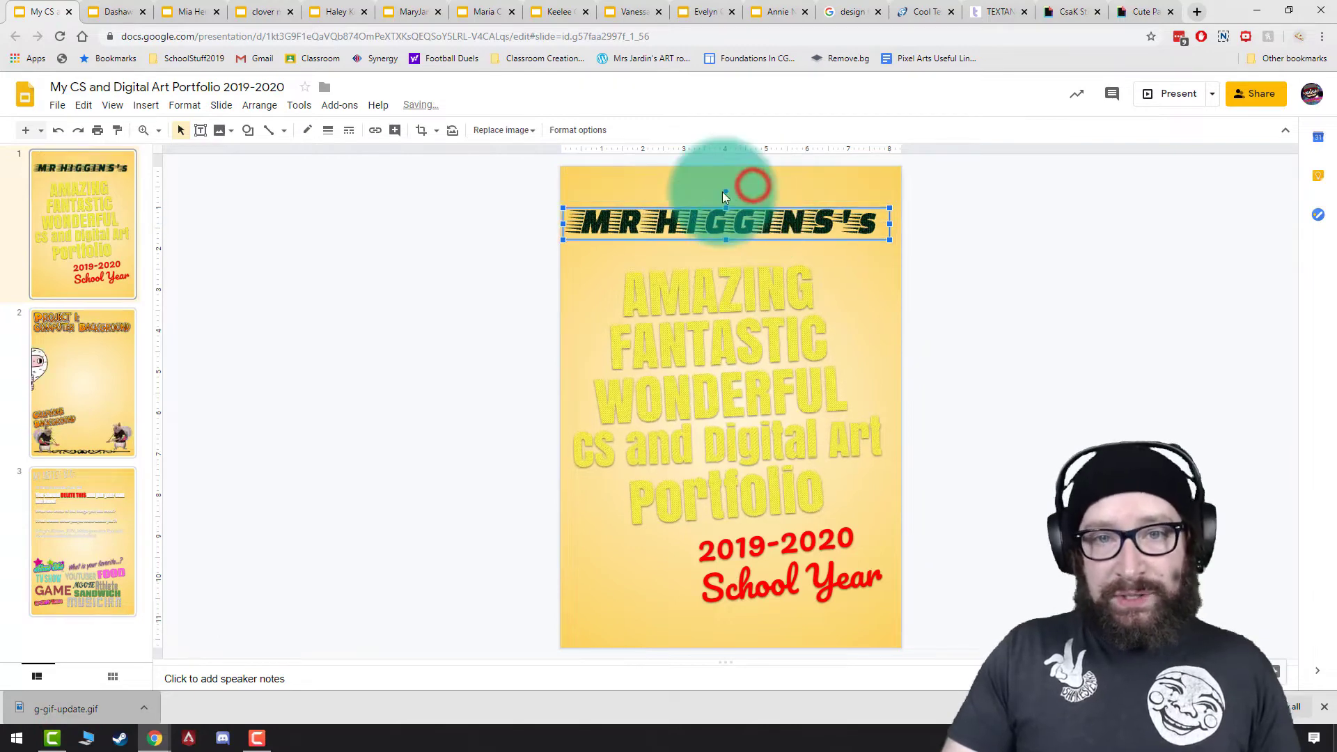
drag(753, 187, 738, 210)
click(751, 223)
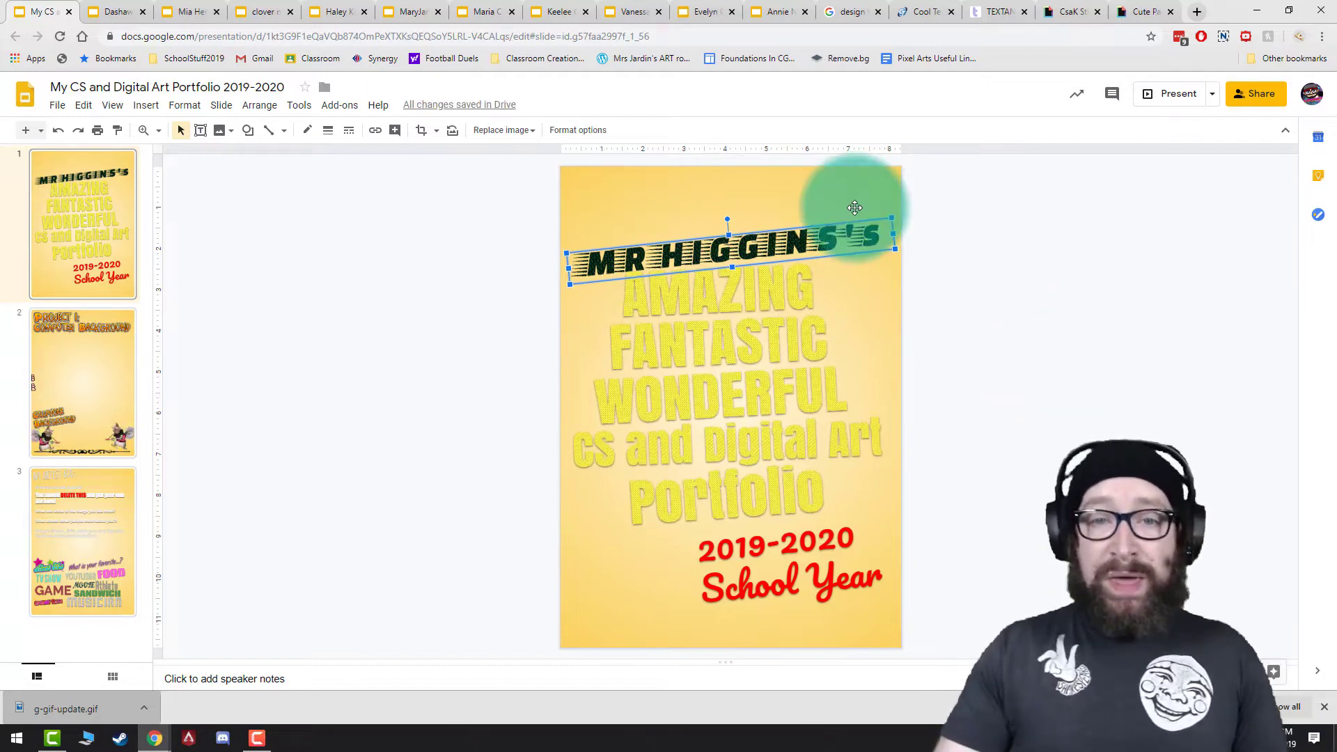
Select slide 2 of the portfolio, switch to Cool Text, and choose the Comic text style for a new heading.
click(926, 11)
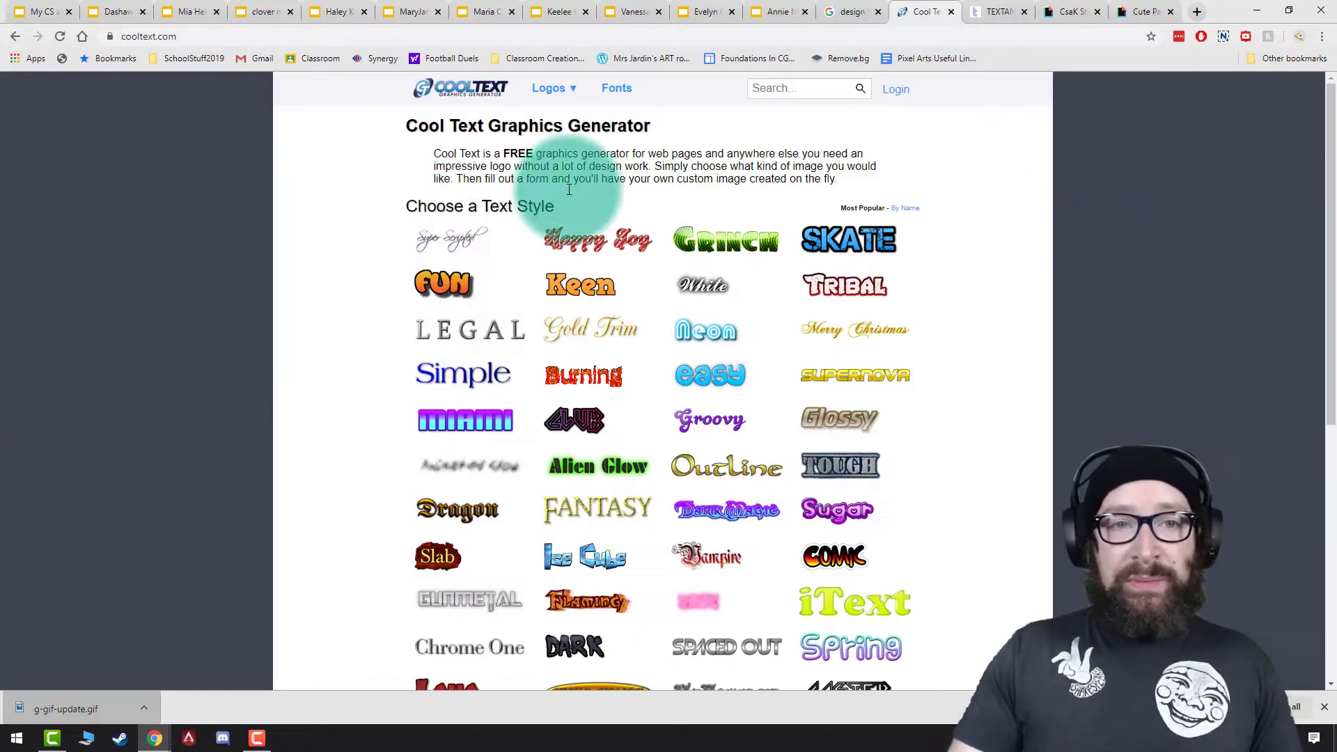
click(53, 12)
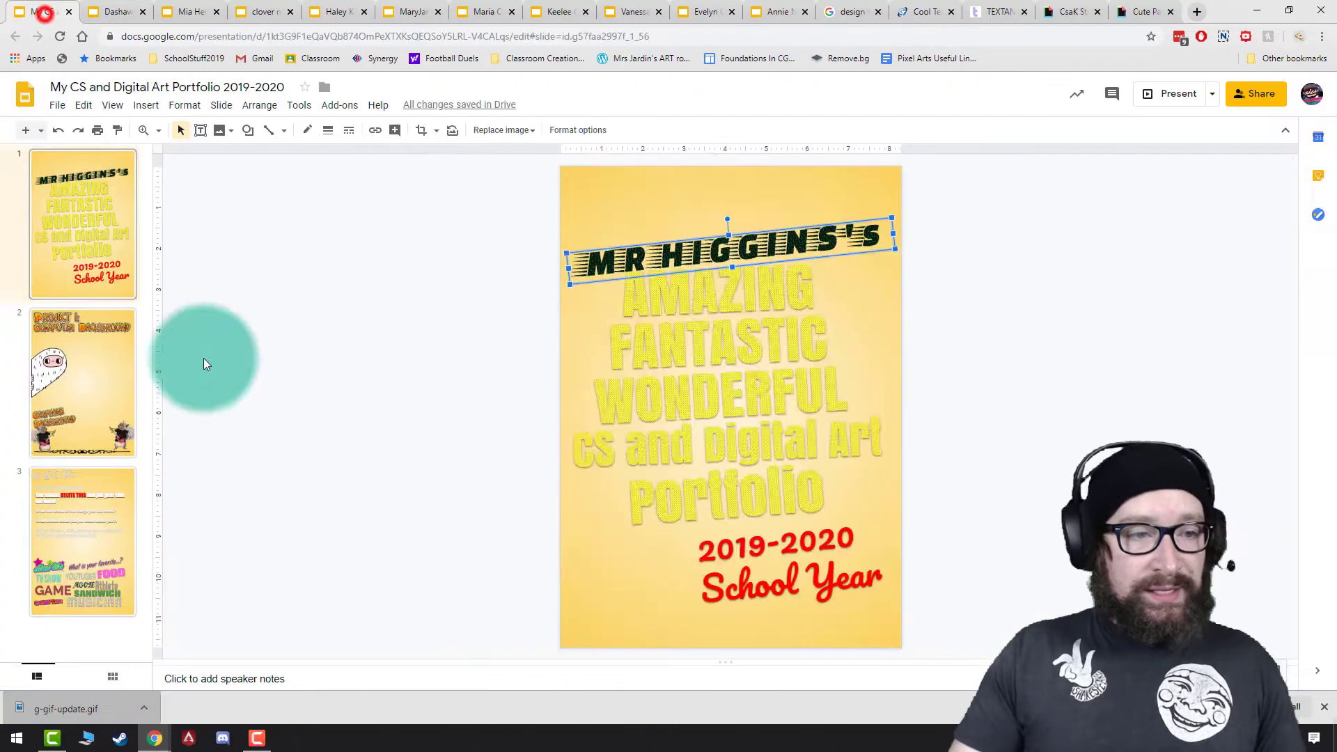
click(126, 369)
click(926, 12)
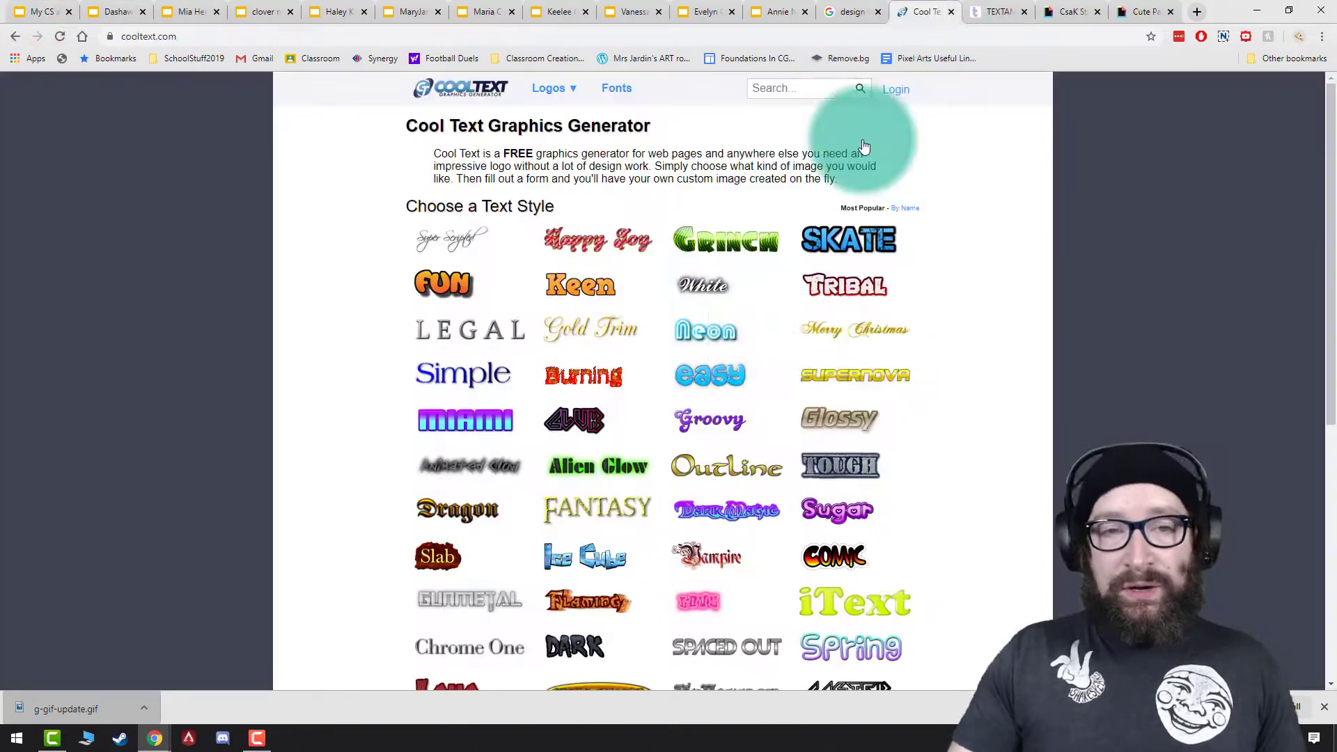
scroll(731, 459, down, 5)
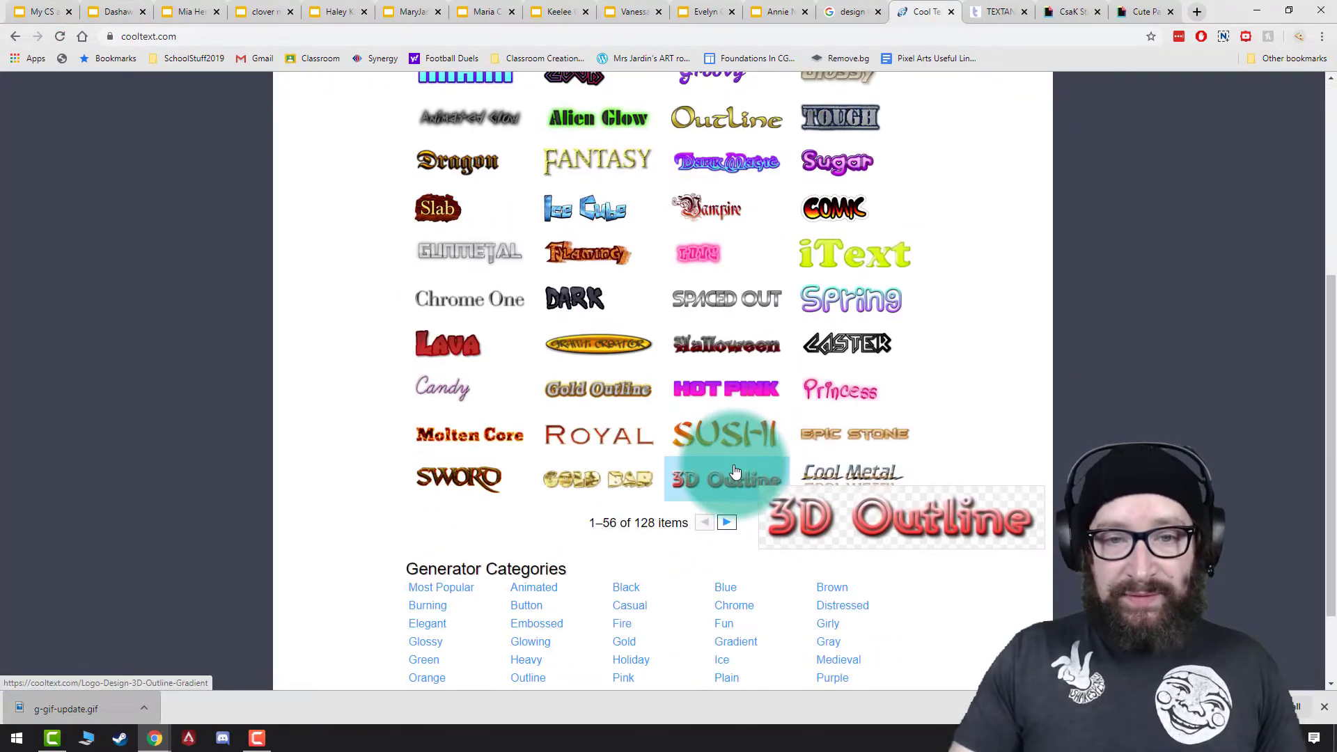
scroll(731, 452, up, 4)
scroll(706, 442, down, 2)
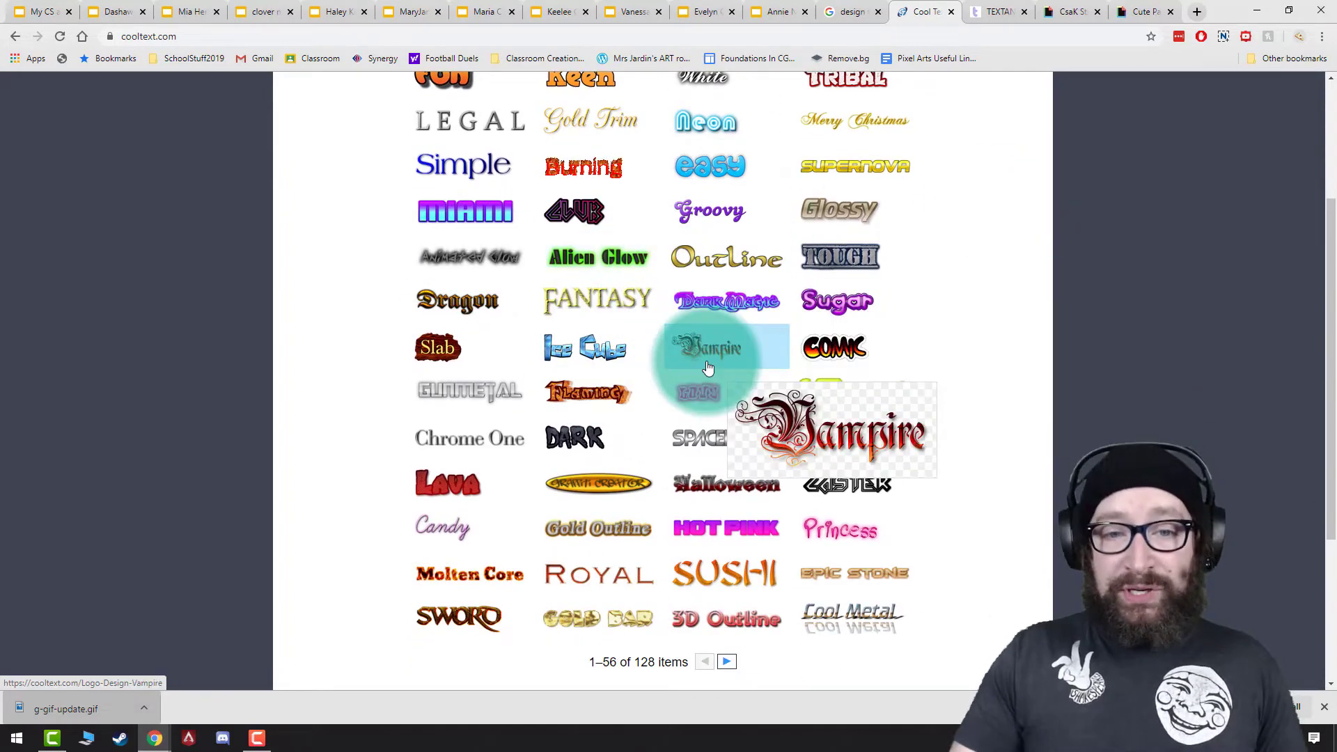
click(839, 341)
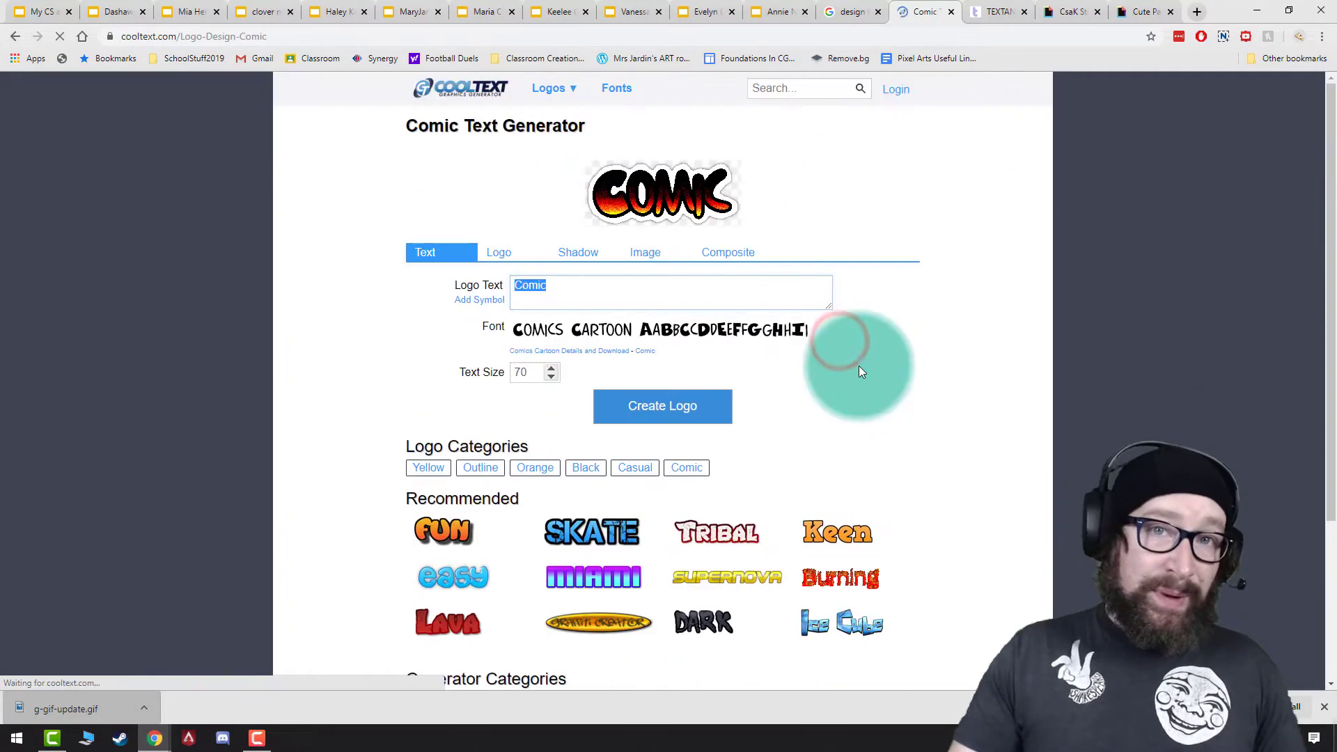
Set the logo text to "PROJECT 1" and the text size to 150.
click(622, 291)
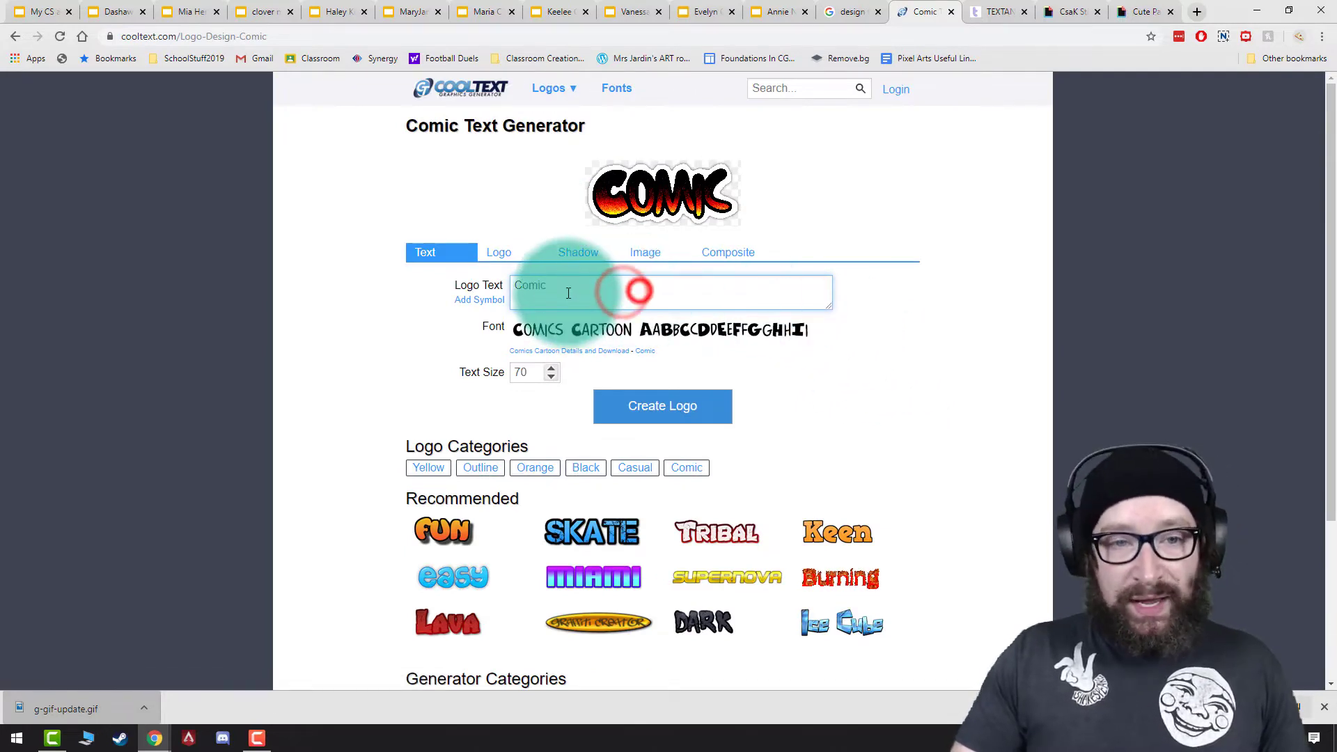
drag(553, 292, 423, 284)
text(PROJECT 1)
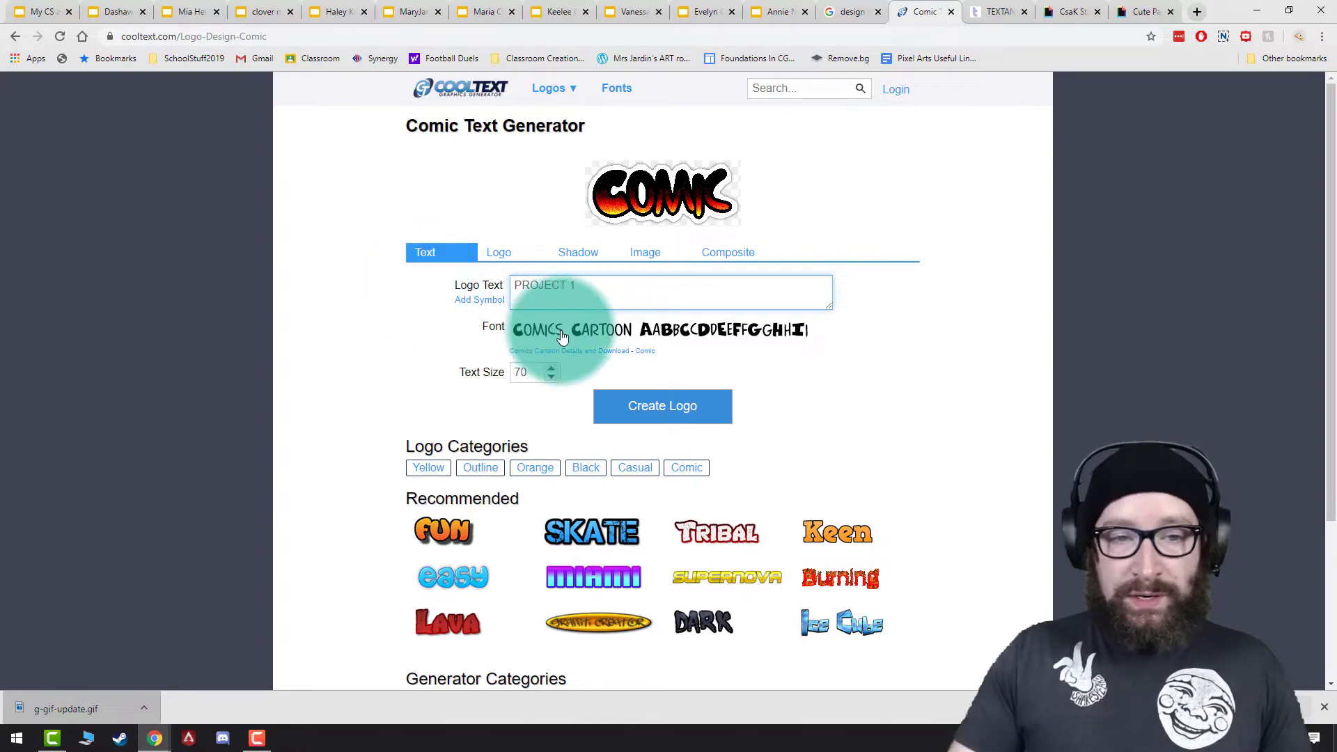
double_click(527, 375)
text(150)
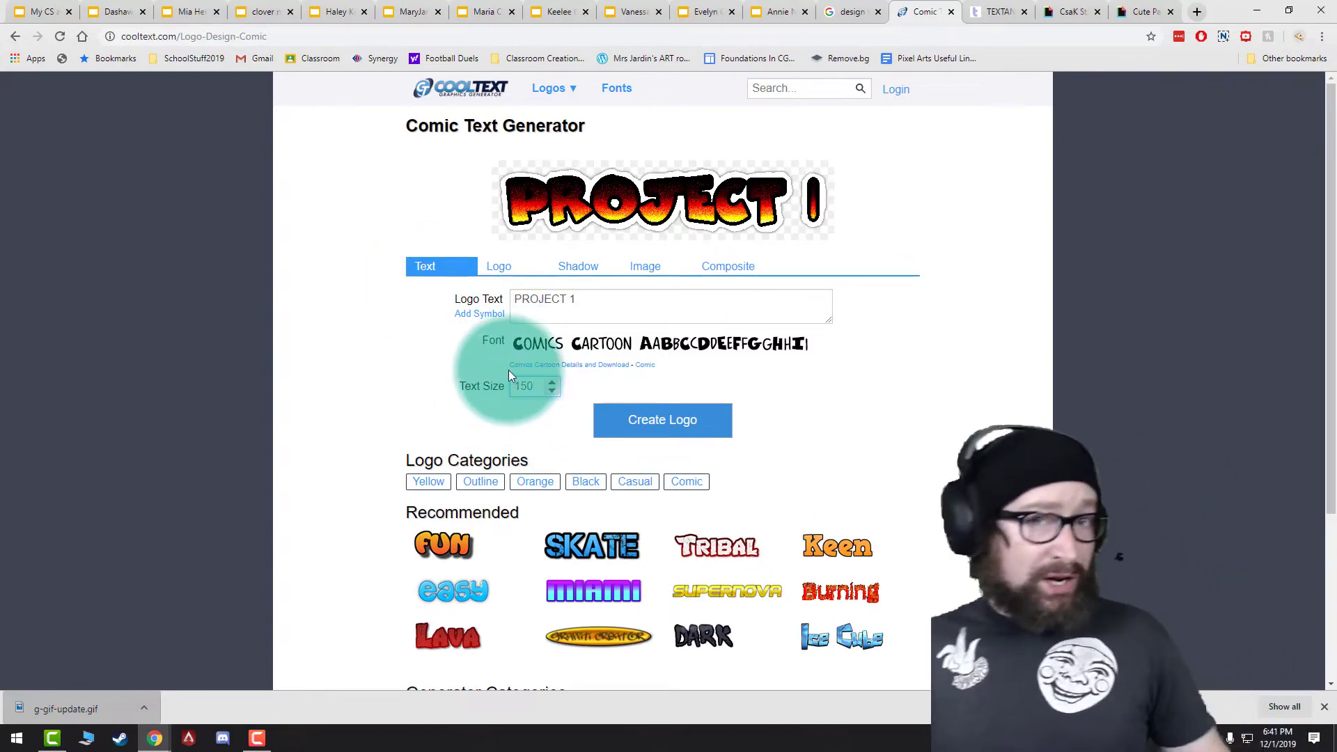
click(587, 319)
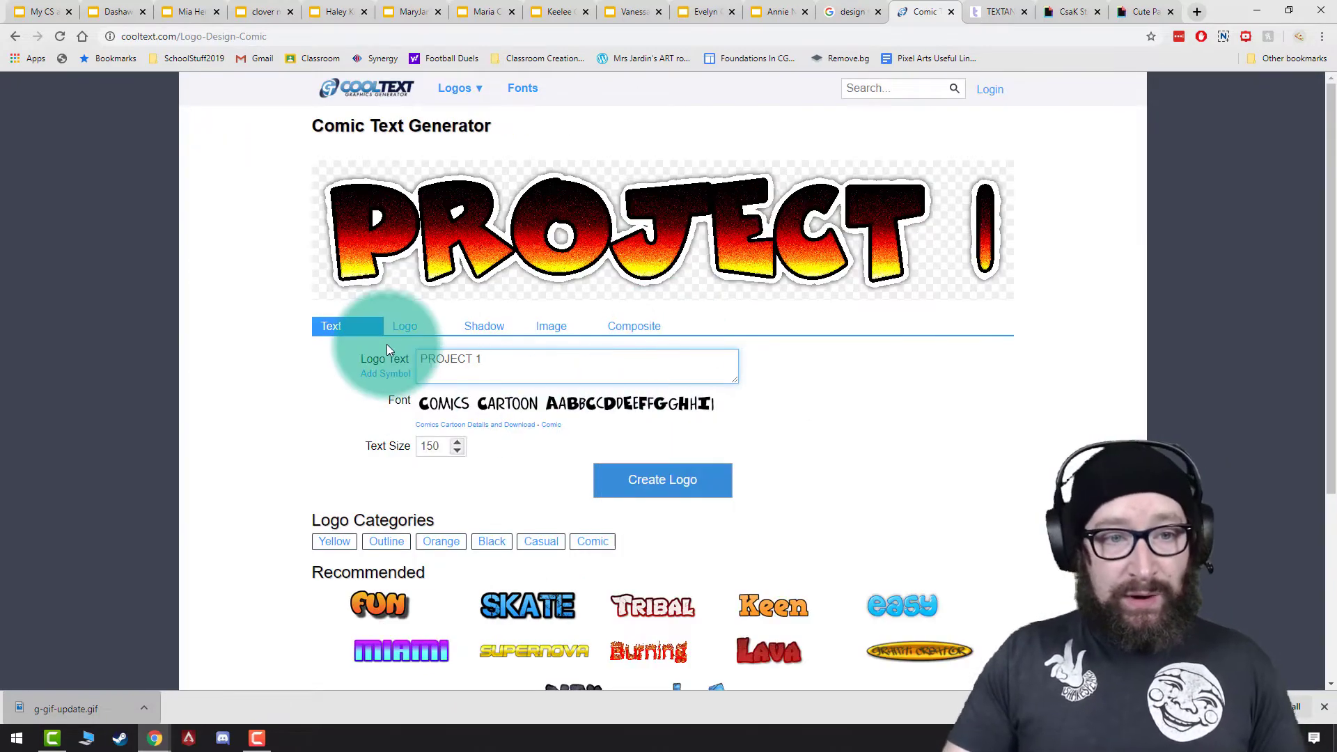
Change the logo's gradient to Golden.
click(408, 326)
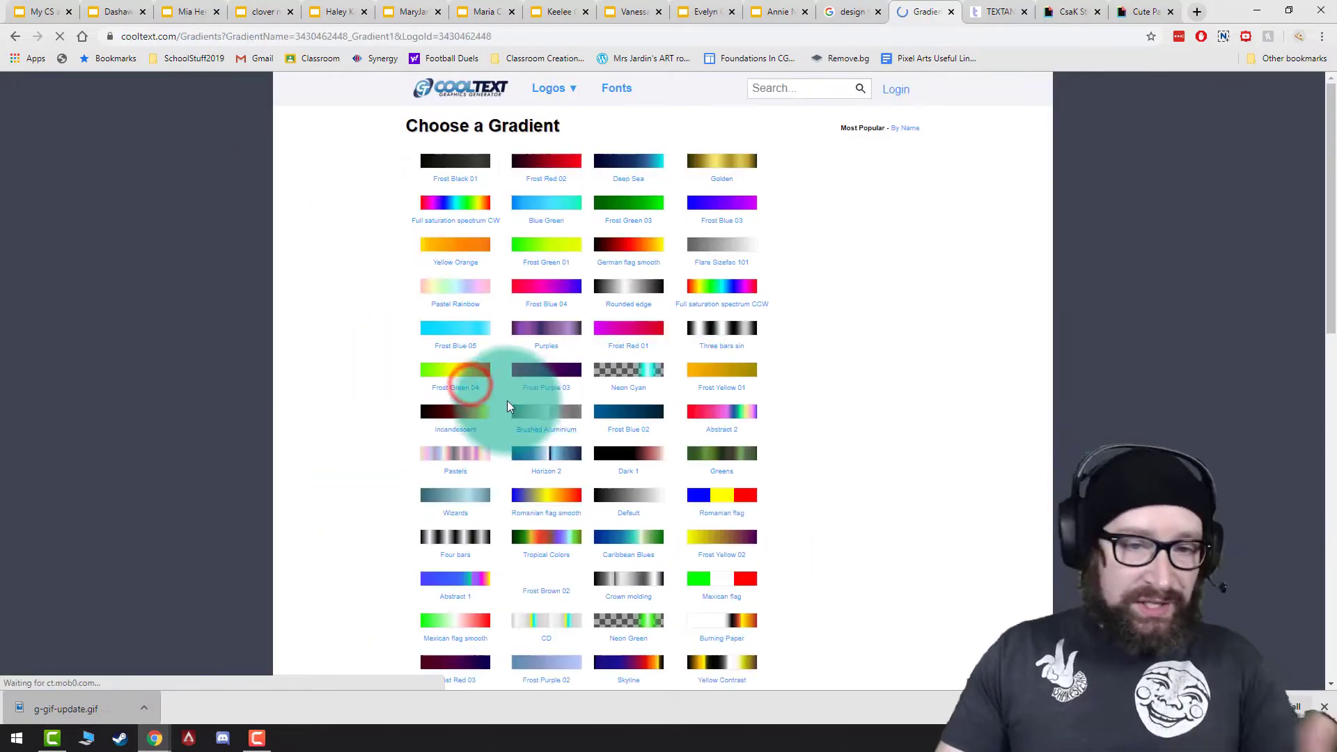
scroll(507, 491, down, 4)
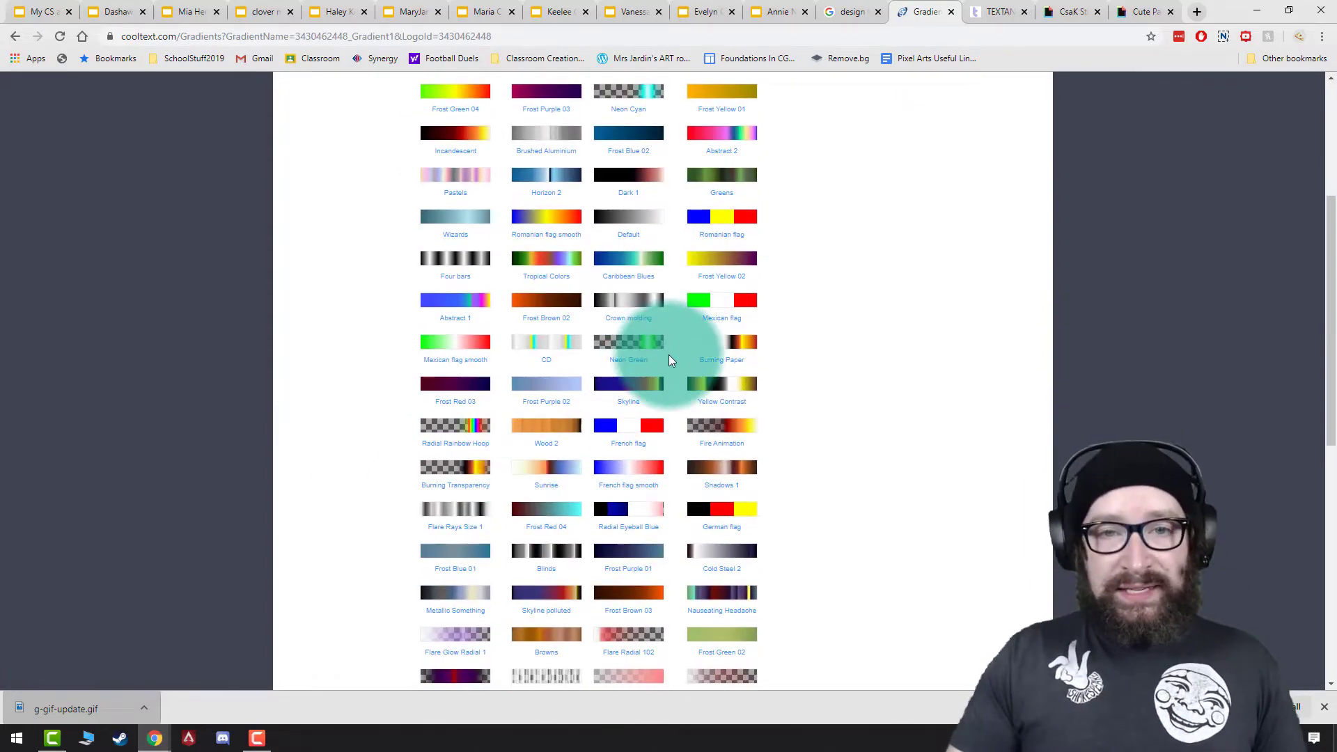
scroll(668, 354, up, 4)
click(706, 176)
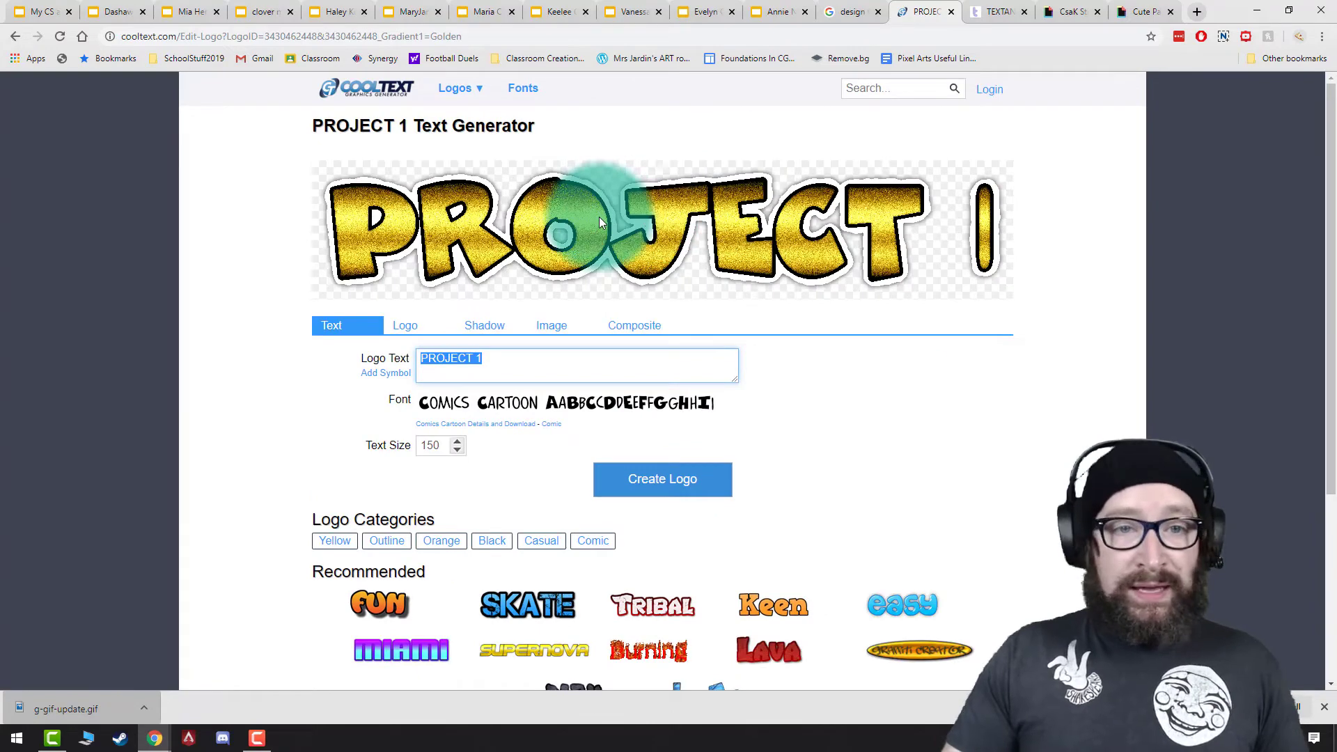
Save the gold "PROJECT 1" logo as a PNG image in the Project 0 - Art Portfolio folder.
right_click(593, 220)
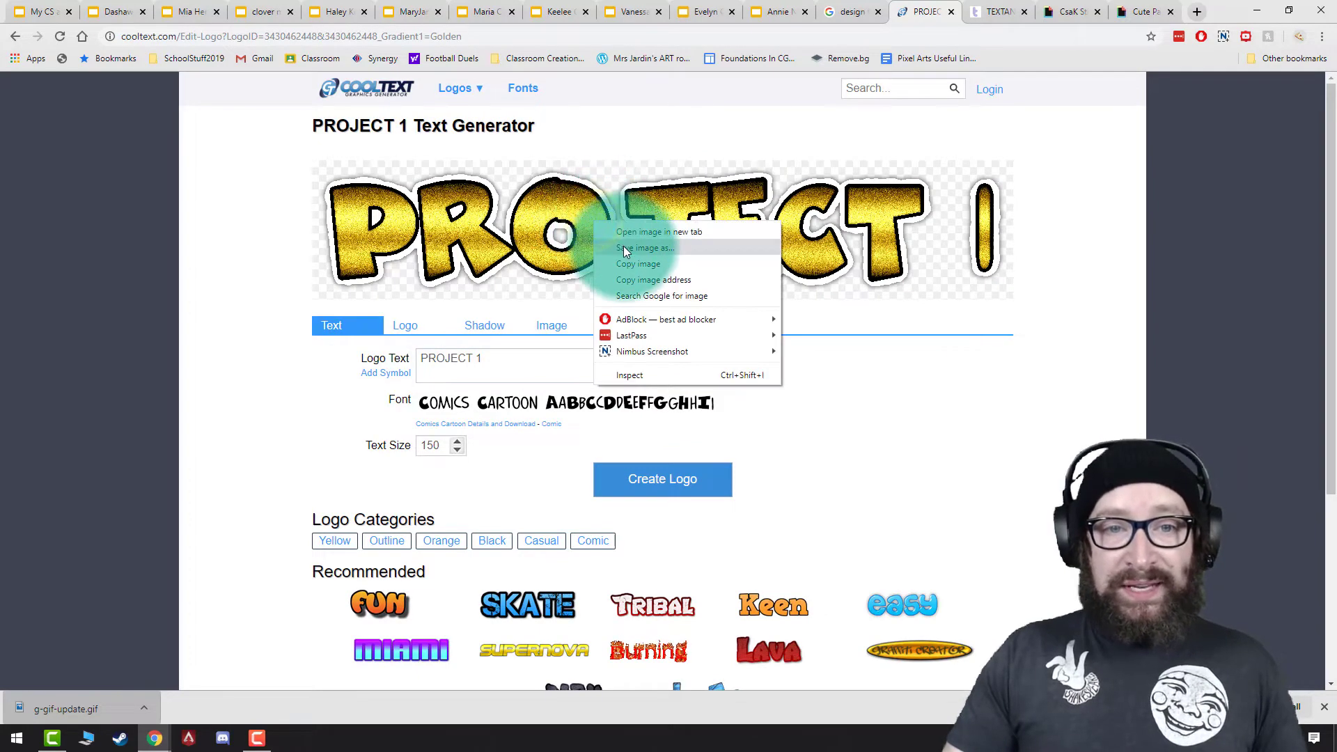
click(623, 247)
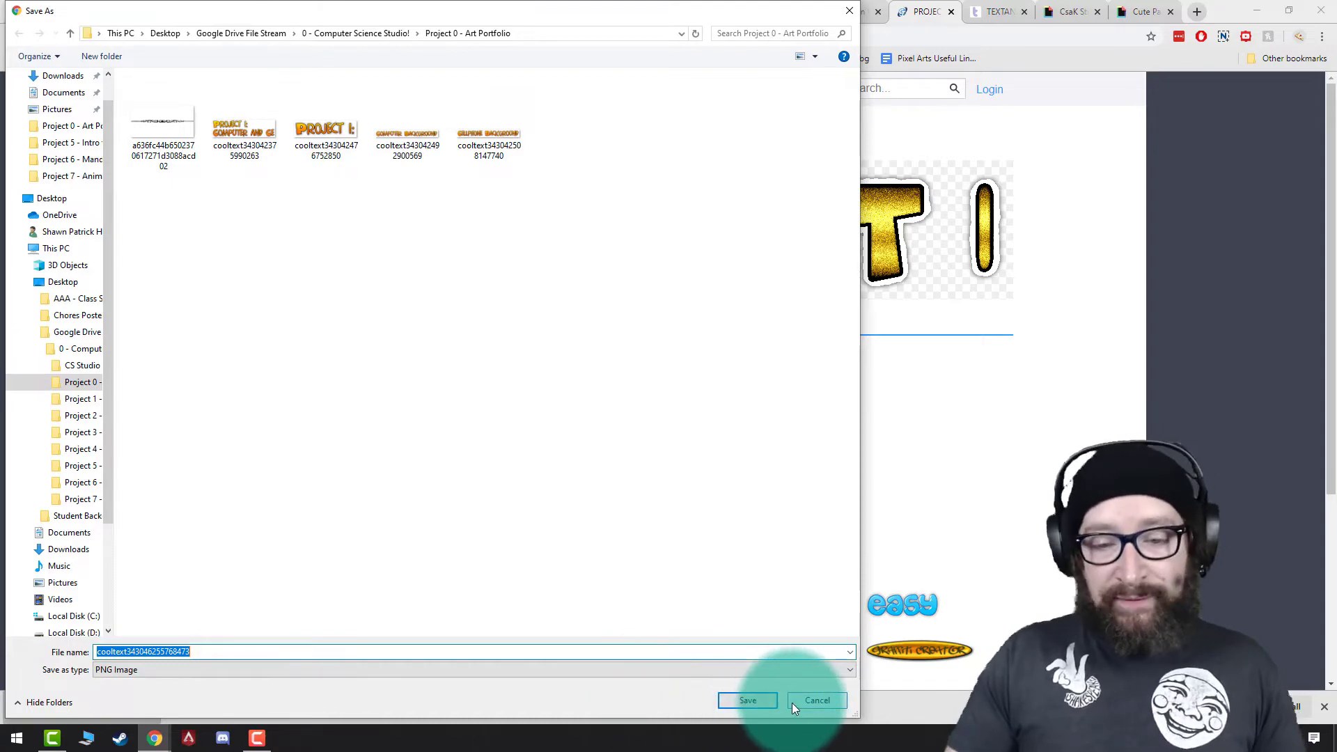
click(755, 700)
Switch back to Google Slides, insert the saved gold logo on slide 2, and delete the orange "Project 1:" heading.
click(43, 12)
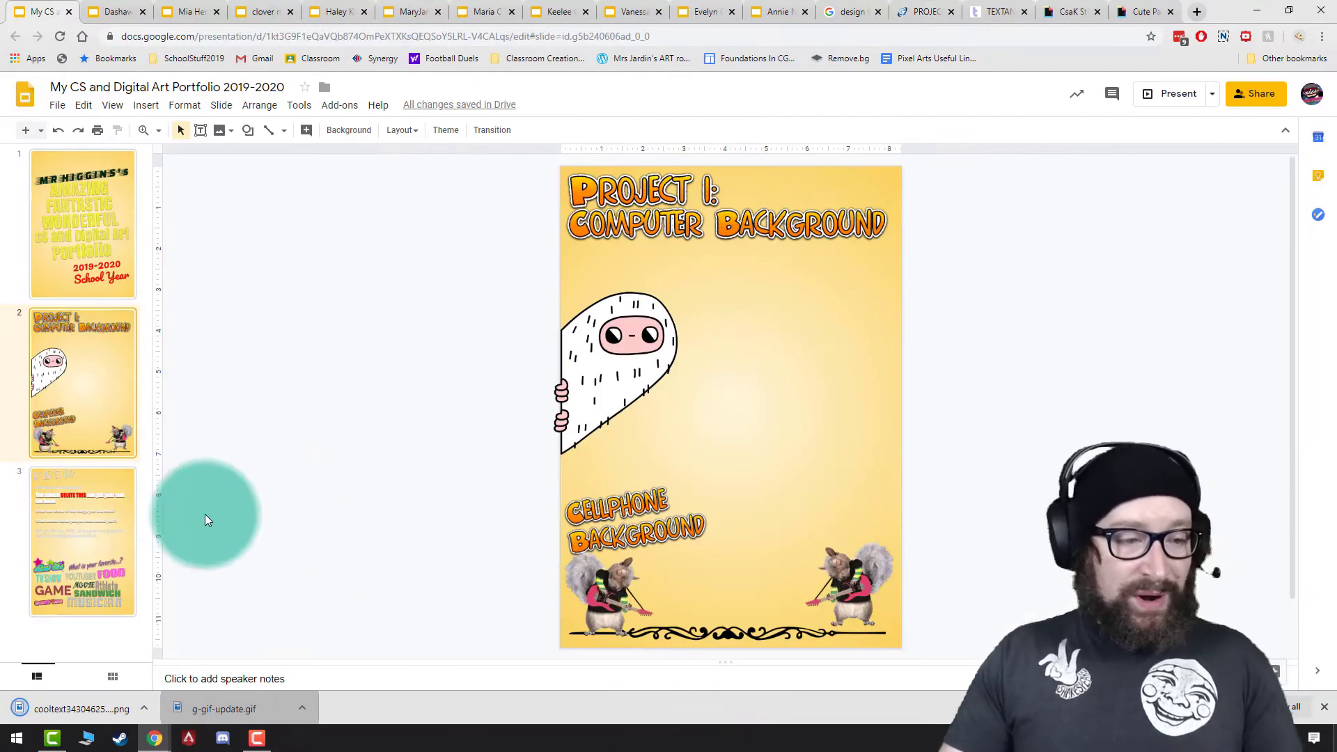
drag(89, 702, 829, 376)
click(665, 193)
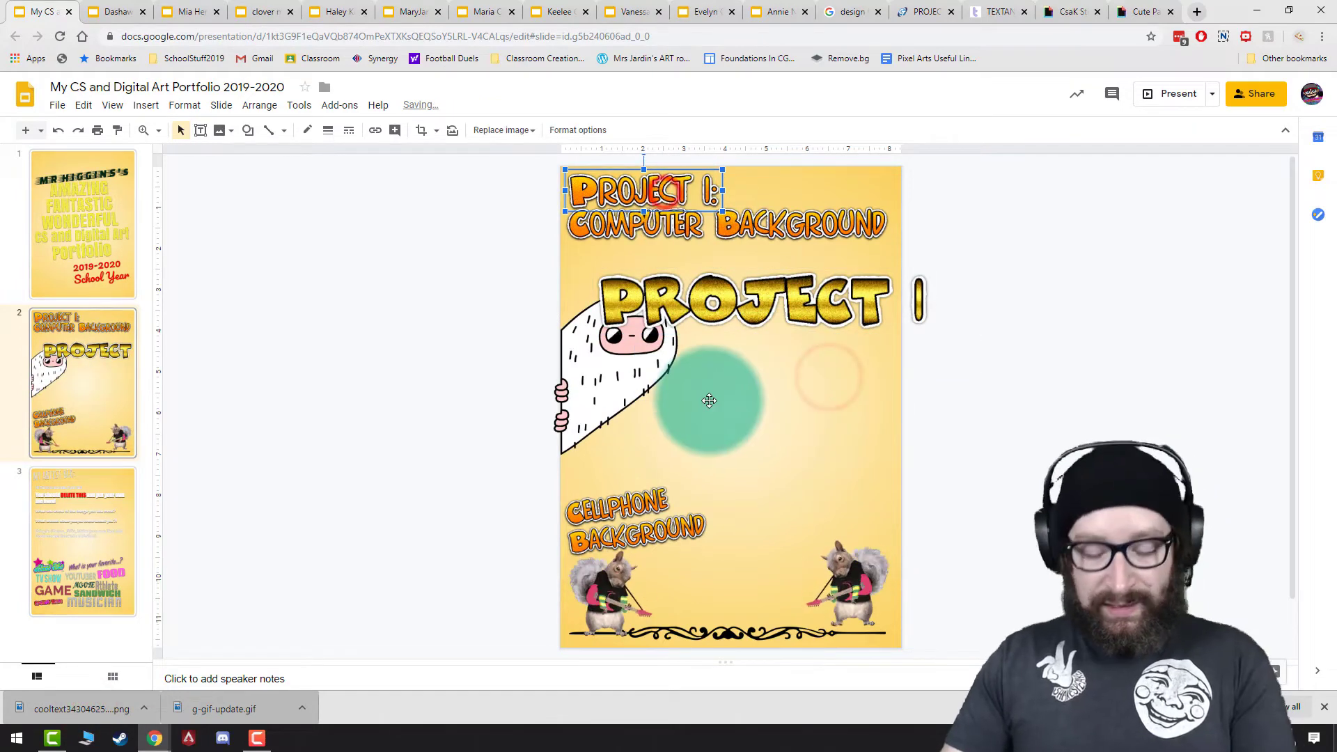
key(Delete)
Shrink the gold "PROJECT 1" logo to about half the slide's width and place it above the "Computer Background" heading.
drag(756, 291, 690, 212)
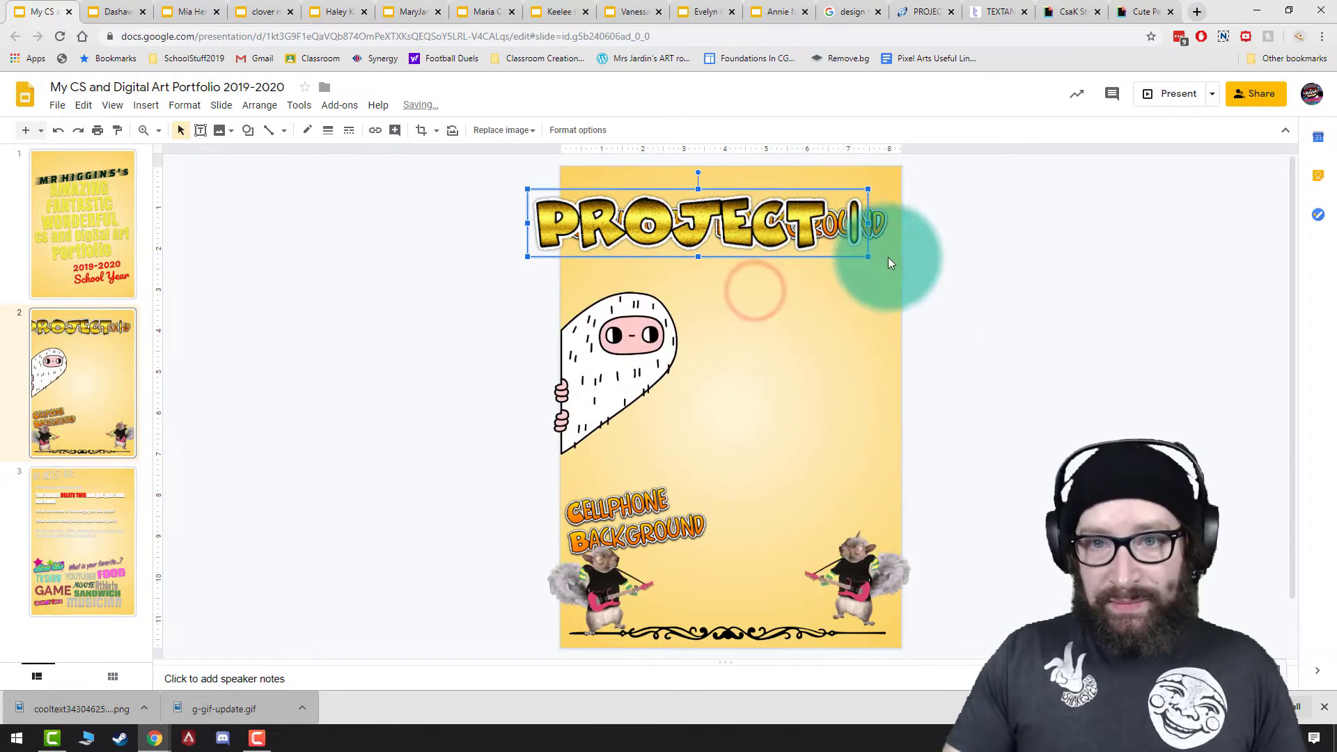
drag(867, 257, 701, 223)
drag(599, 217, 637, 200)
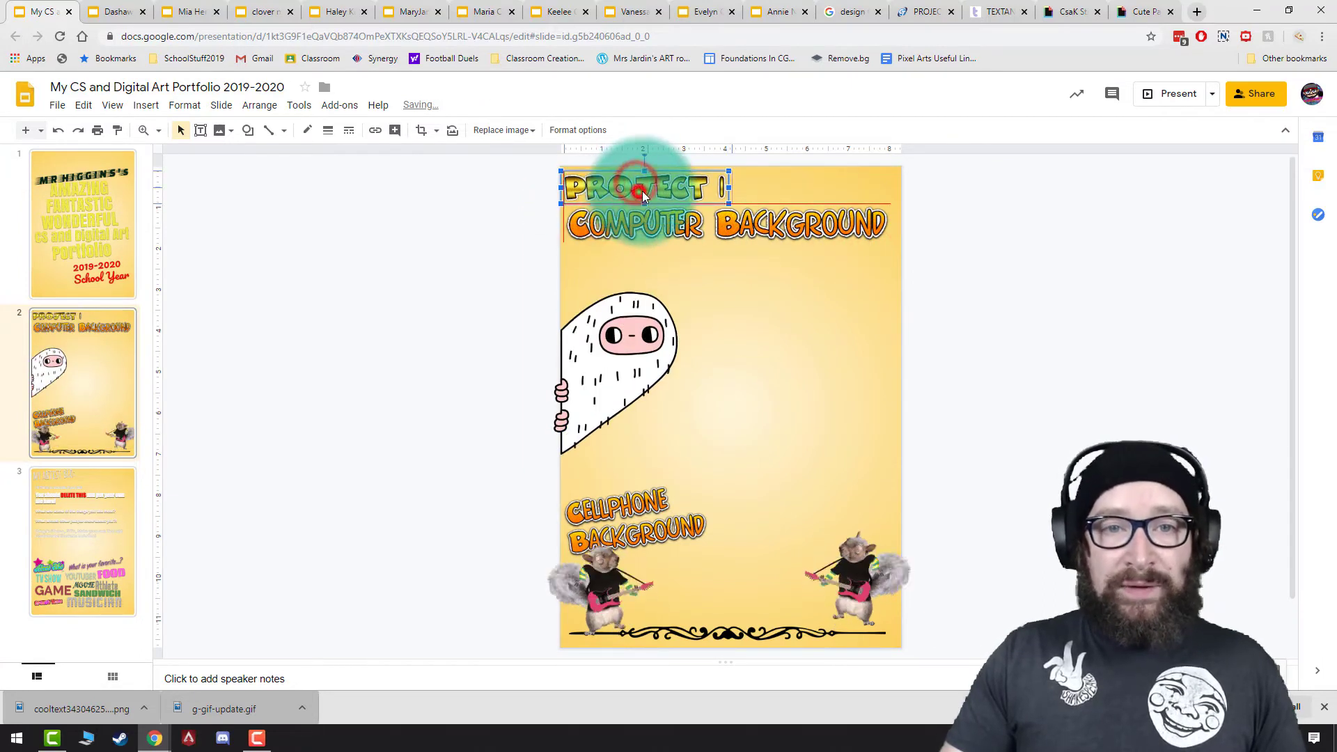